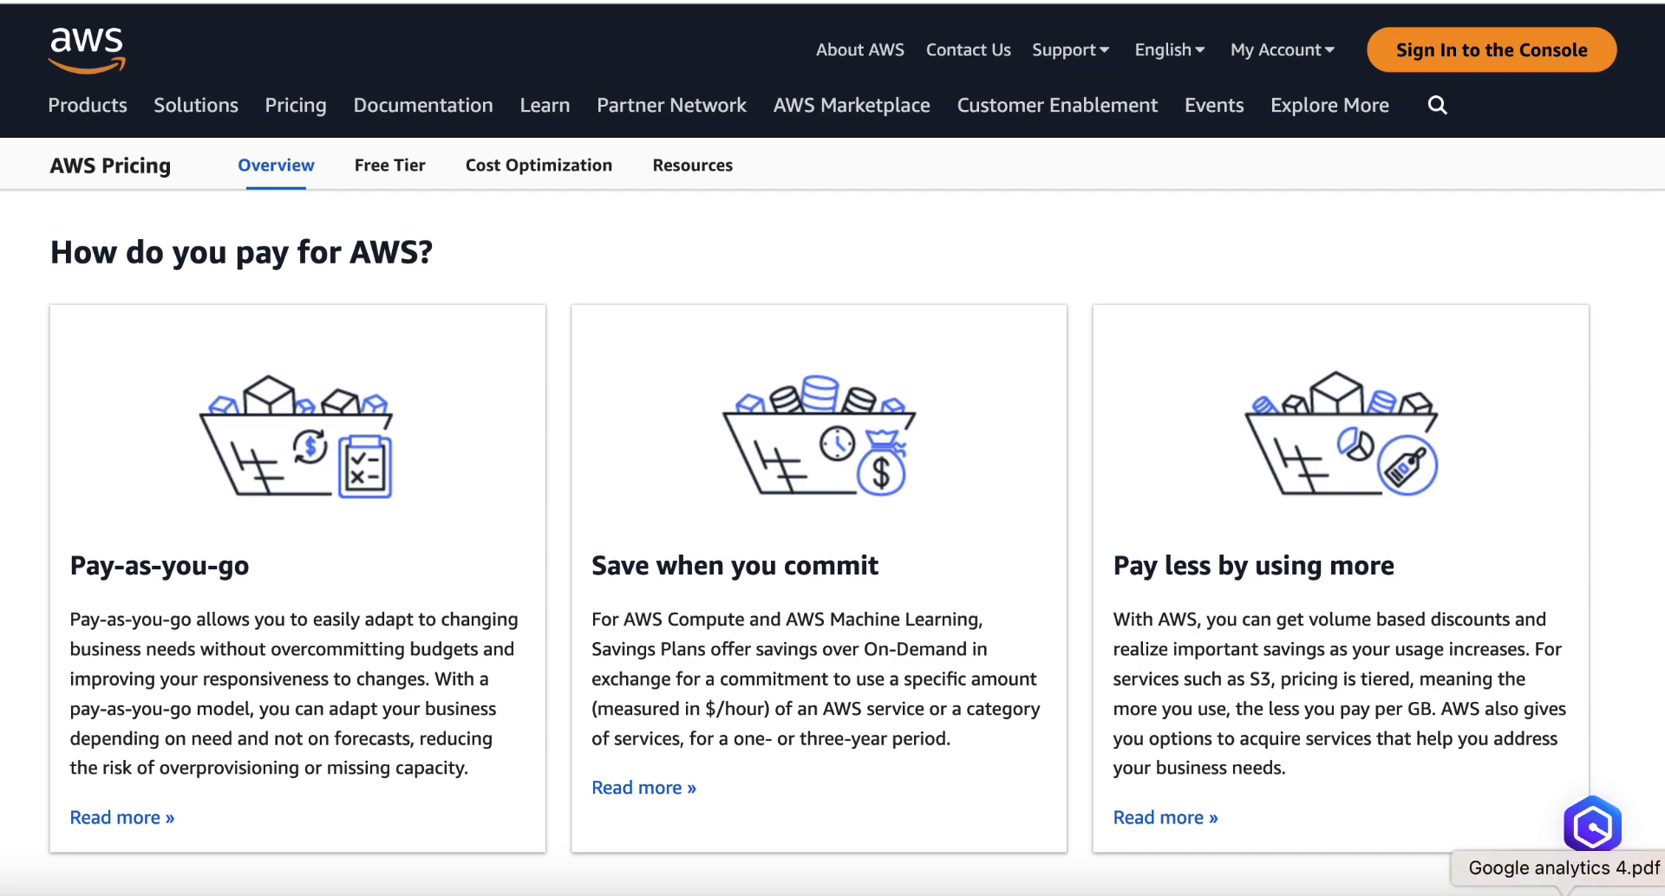
- Open Google analytics 4.pdf to preview it, and minimize its window
left_click(1556, 894)
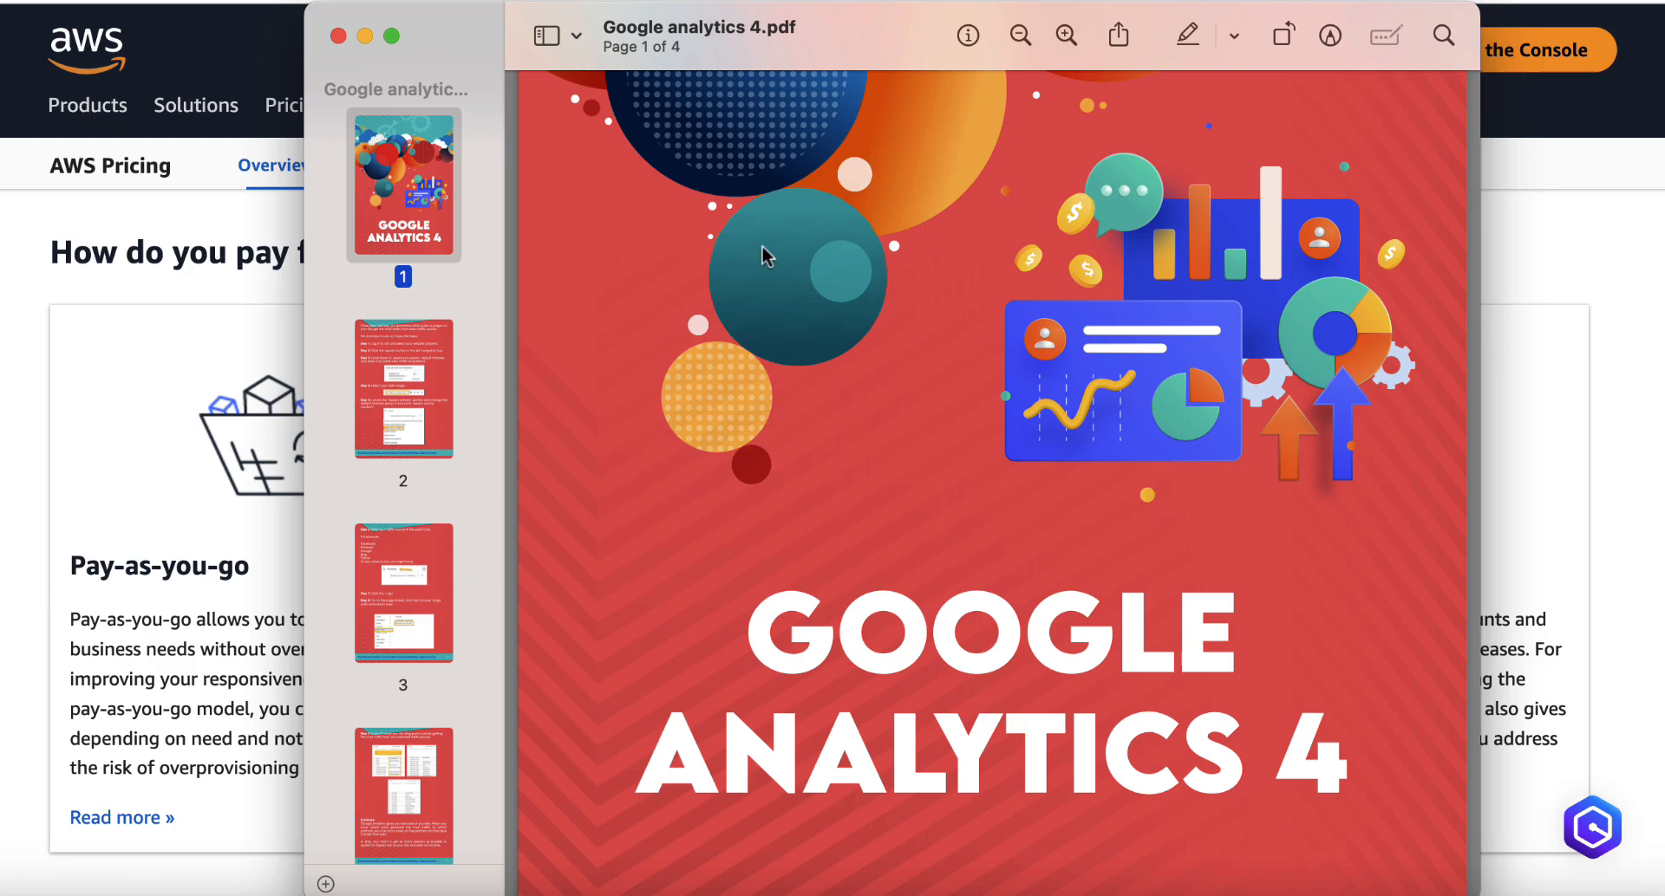
left_click(365, 37)
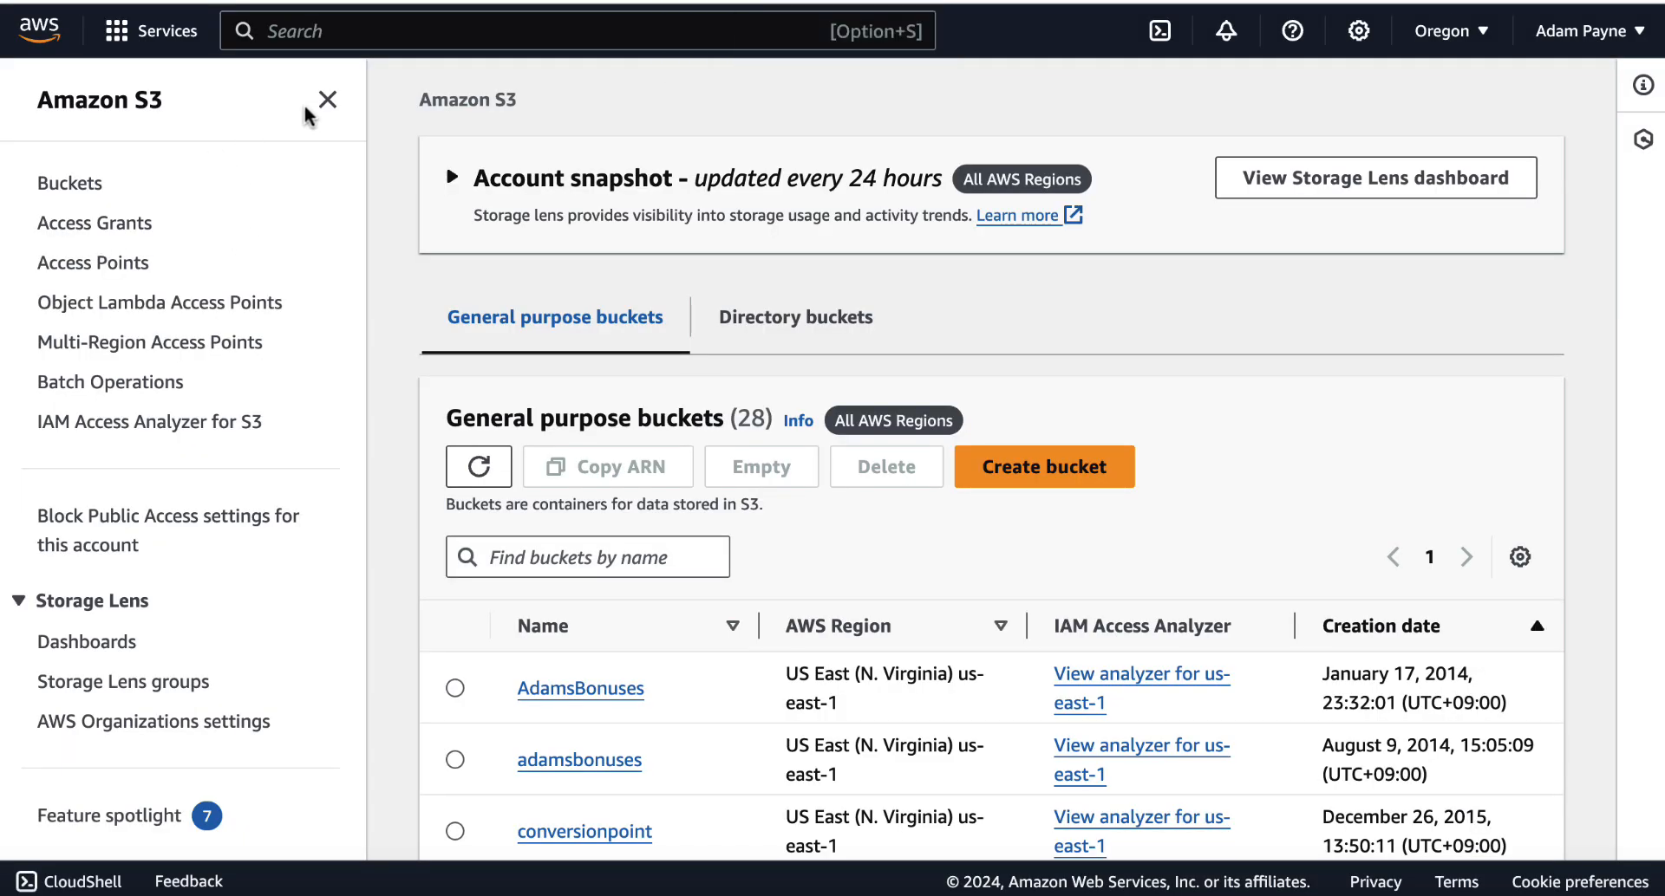
left_click(153, 50)
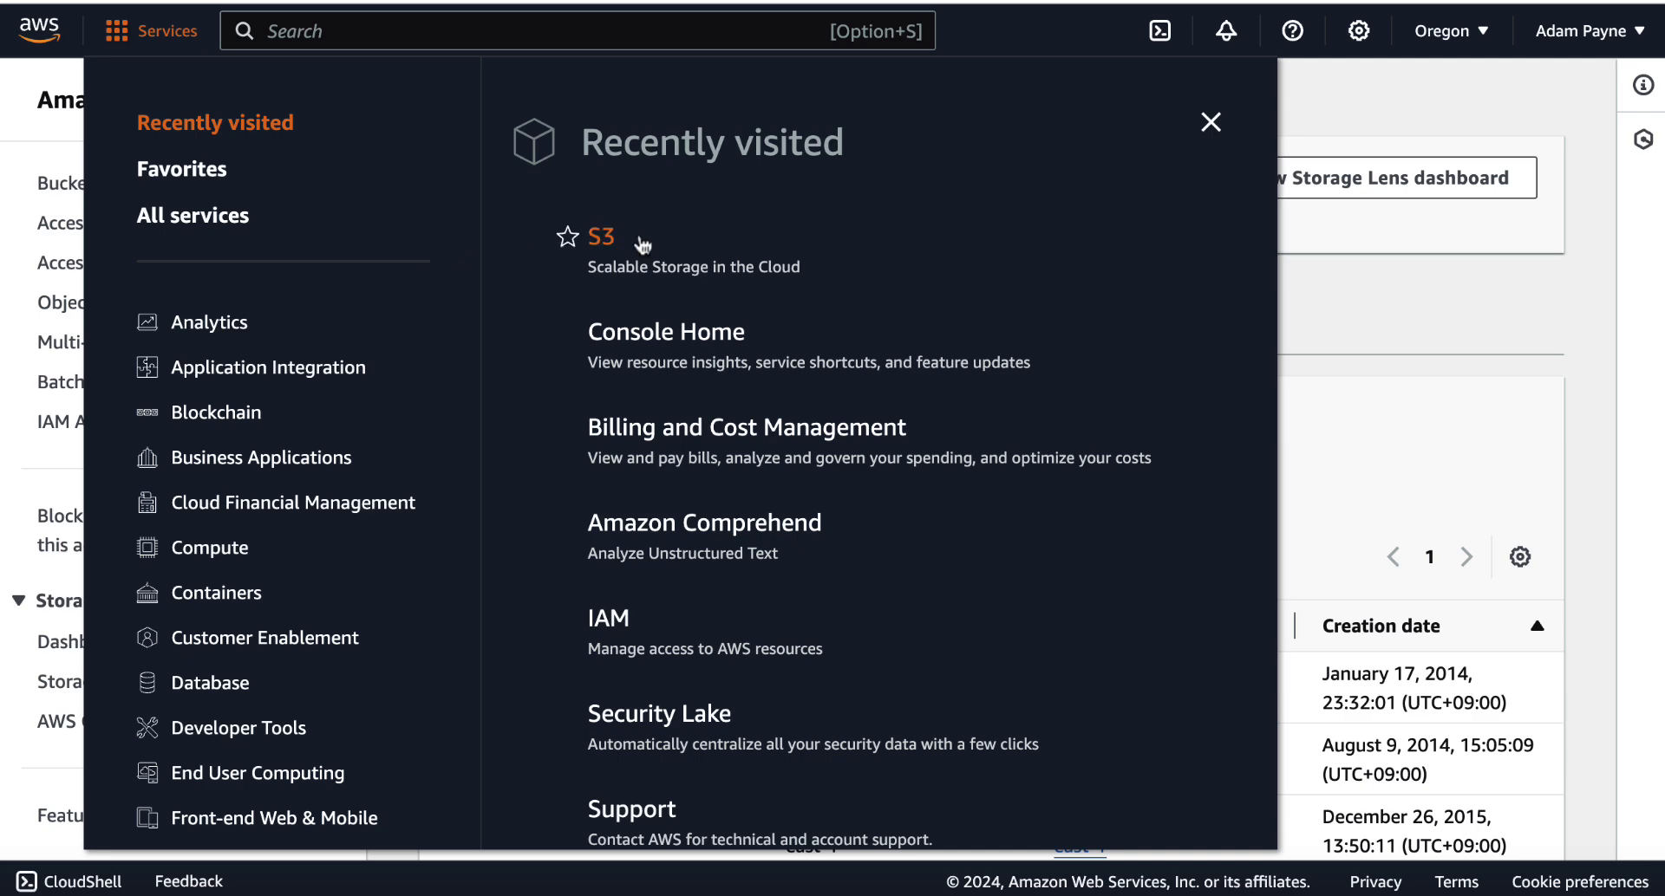
left_click(1211, 123)
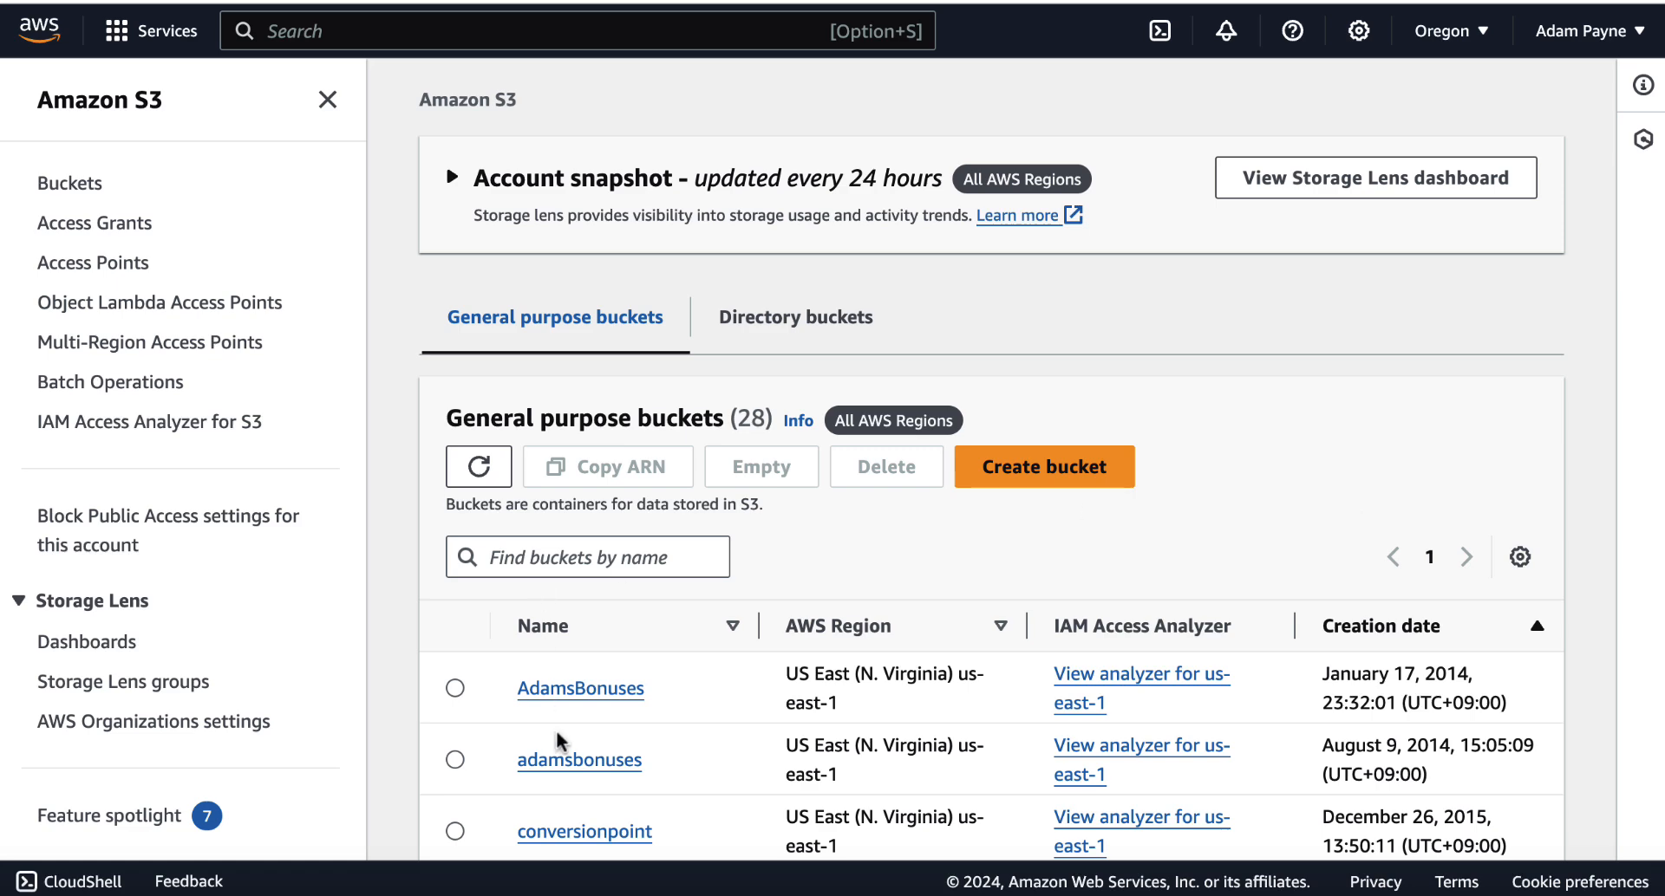
scroll(558, 737, "down", 2)
scroll(636, 681, "down", 3)
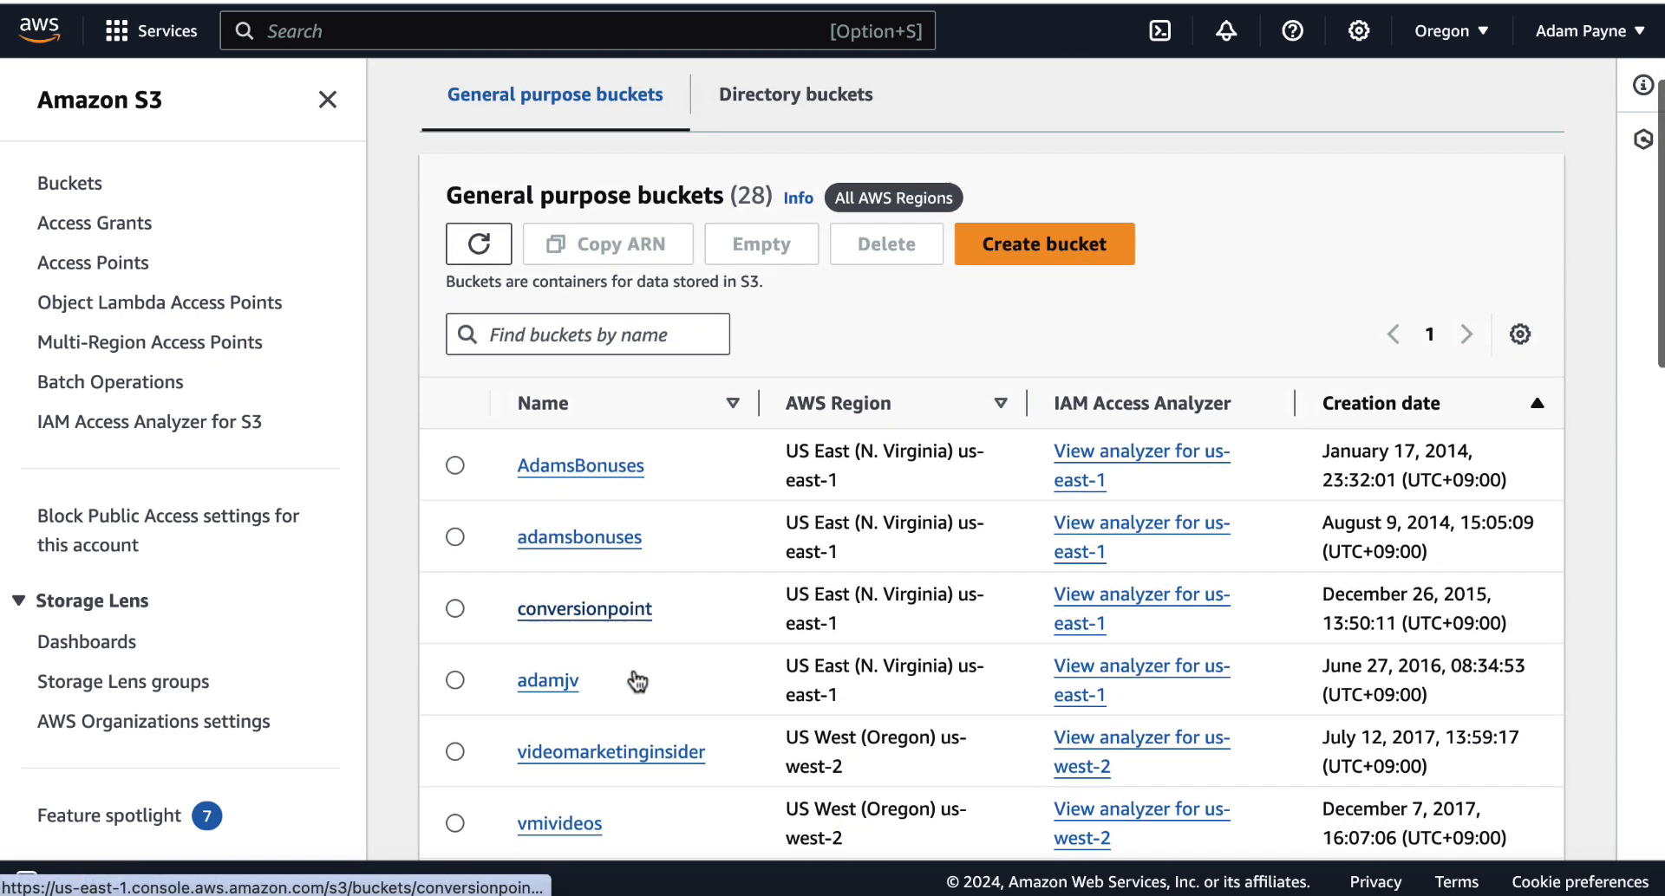
scroll(636, 681, "up", 5)
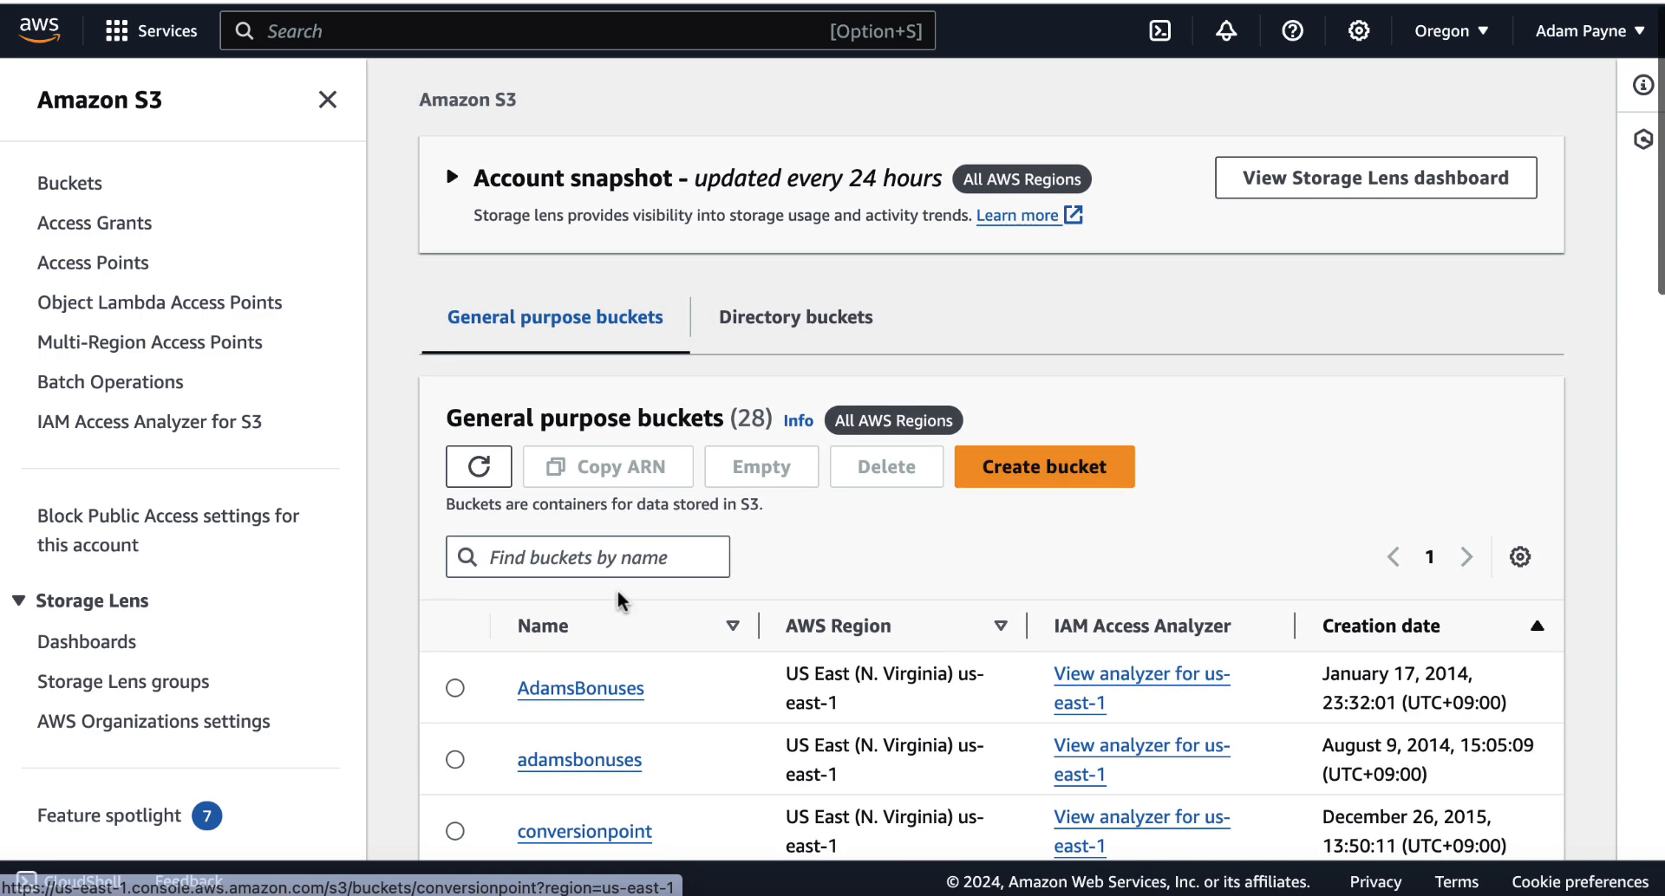
- Start creating a general purpose S3 bucket and name it adamstestforyt
left_click(1017, 473)
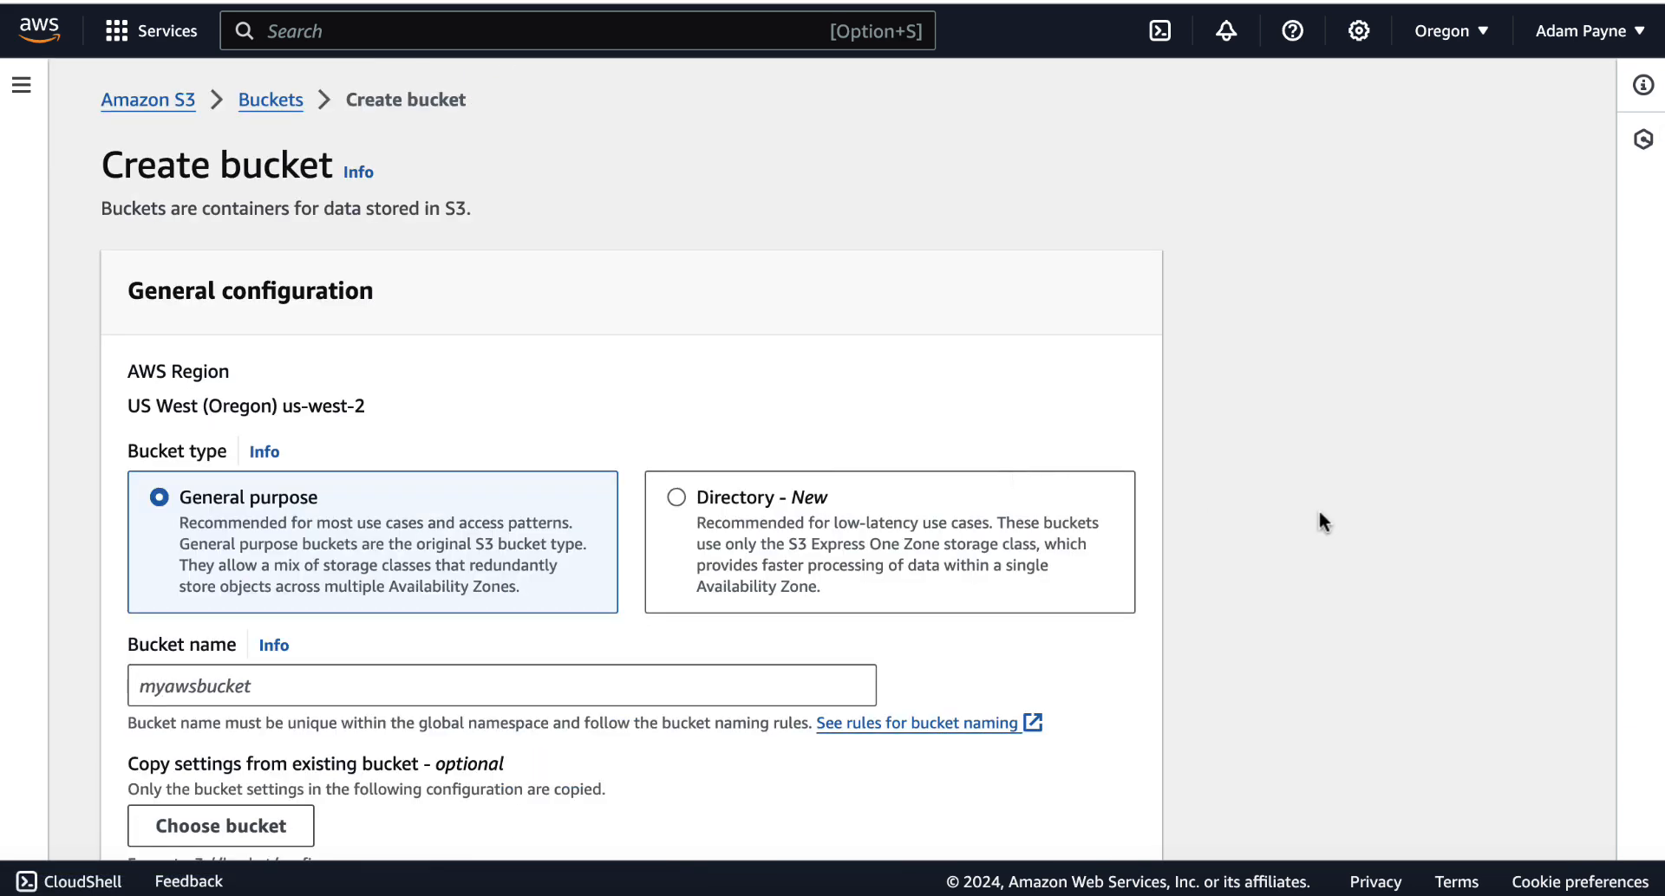
scroll(1318, 520, "down", 2)
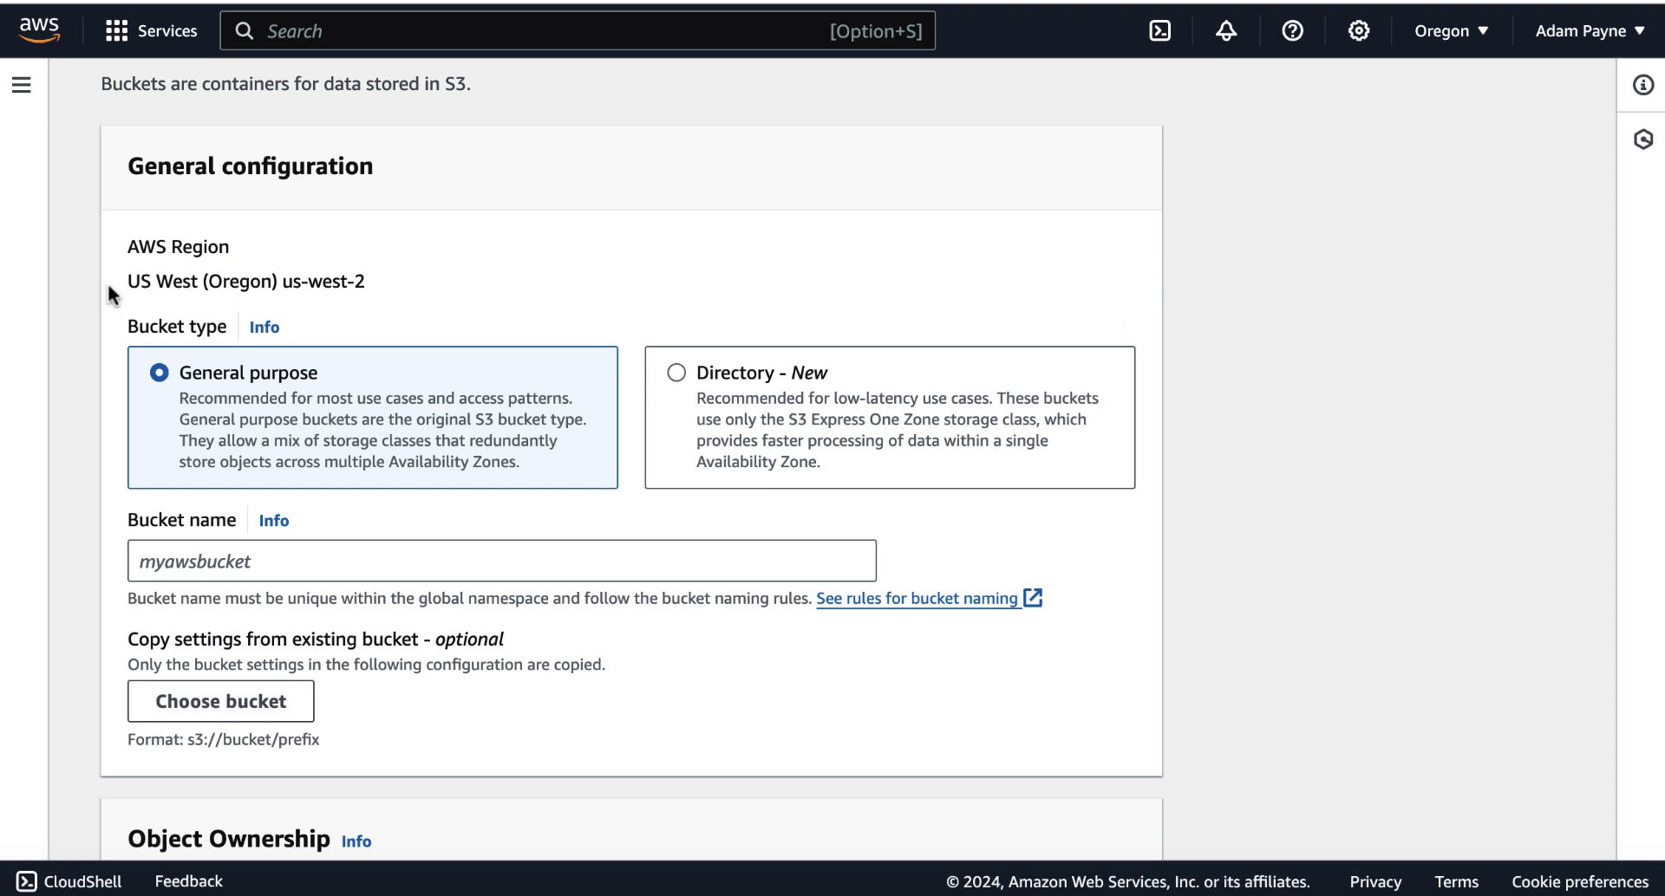
left_click(347, 554)
type("ada")
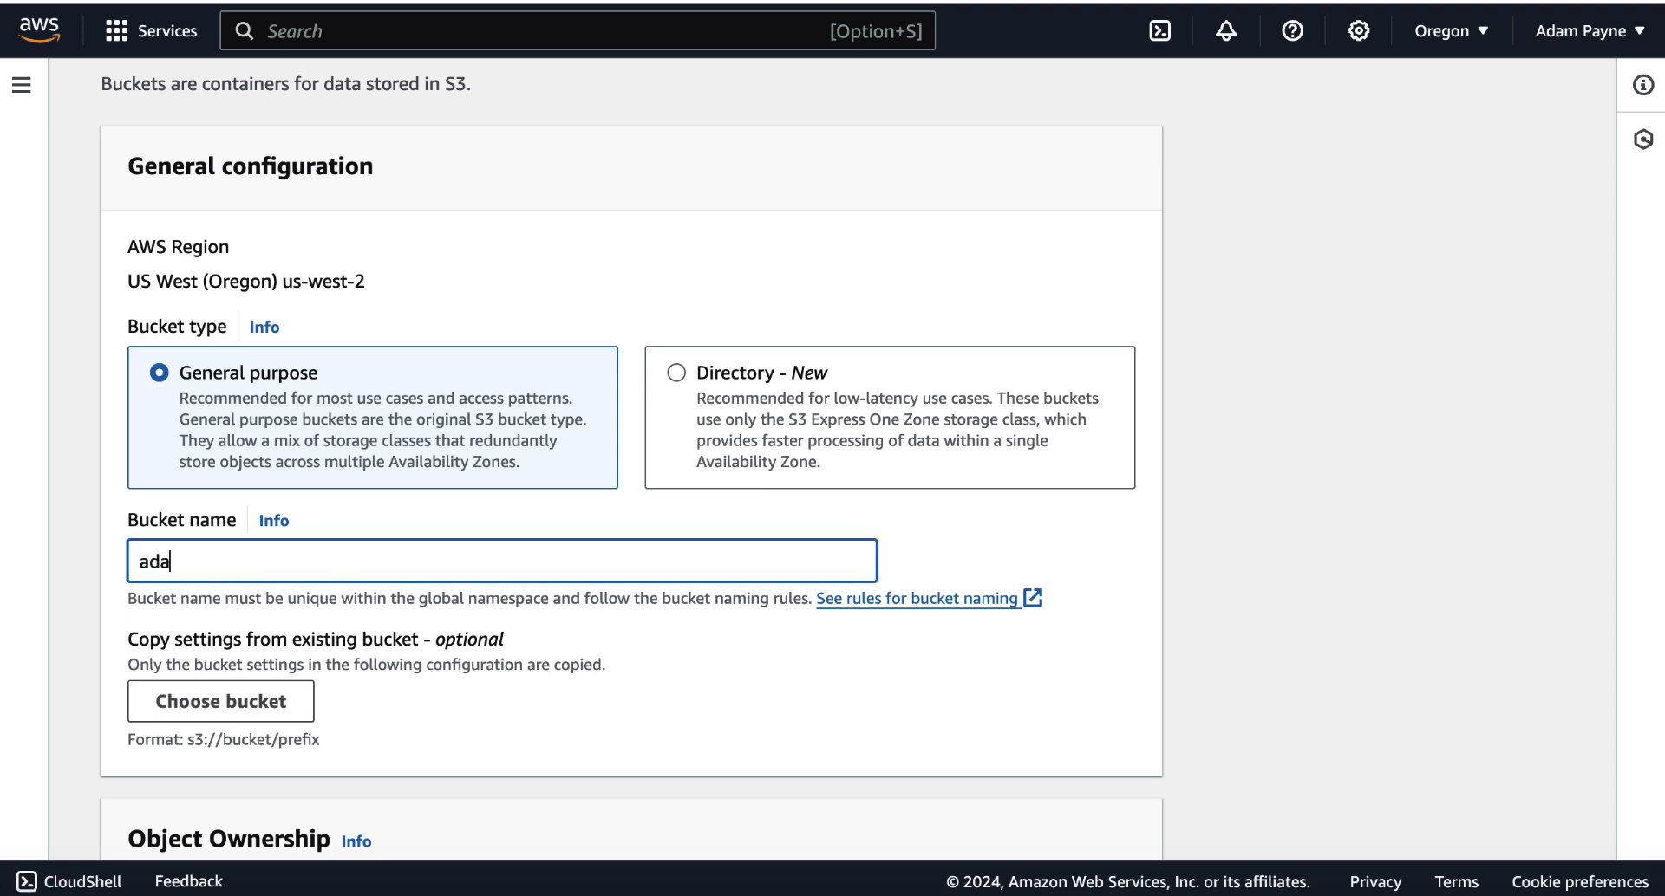
type("mstestforyt")
left_click(1232, 732)
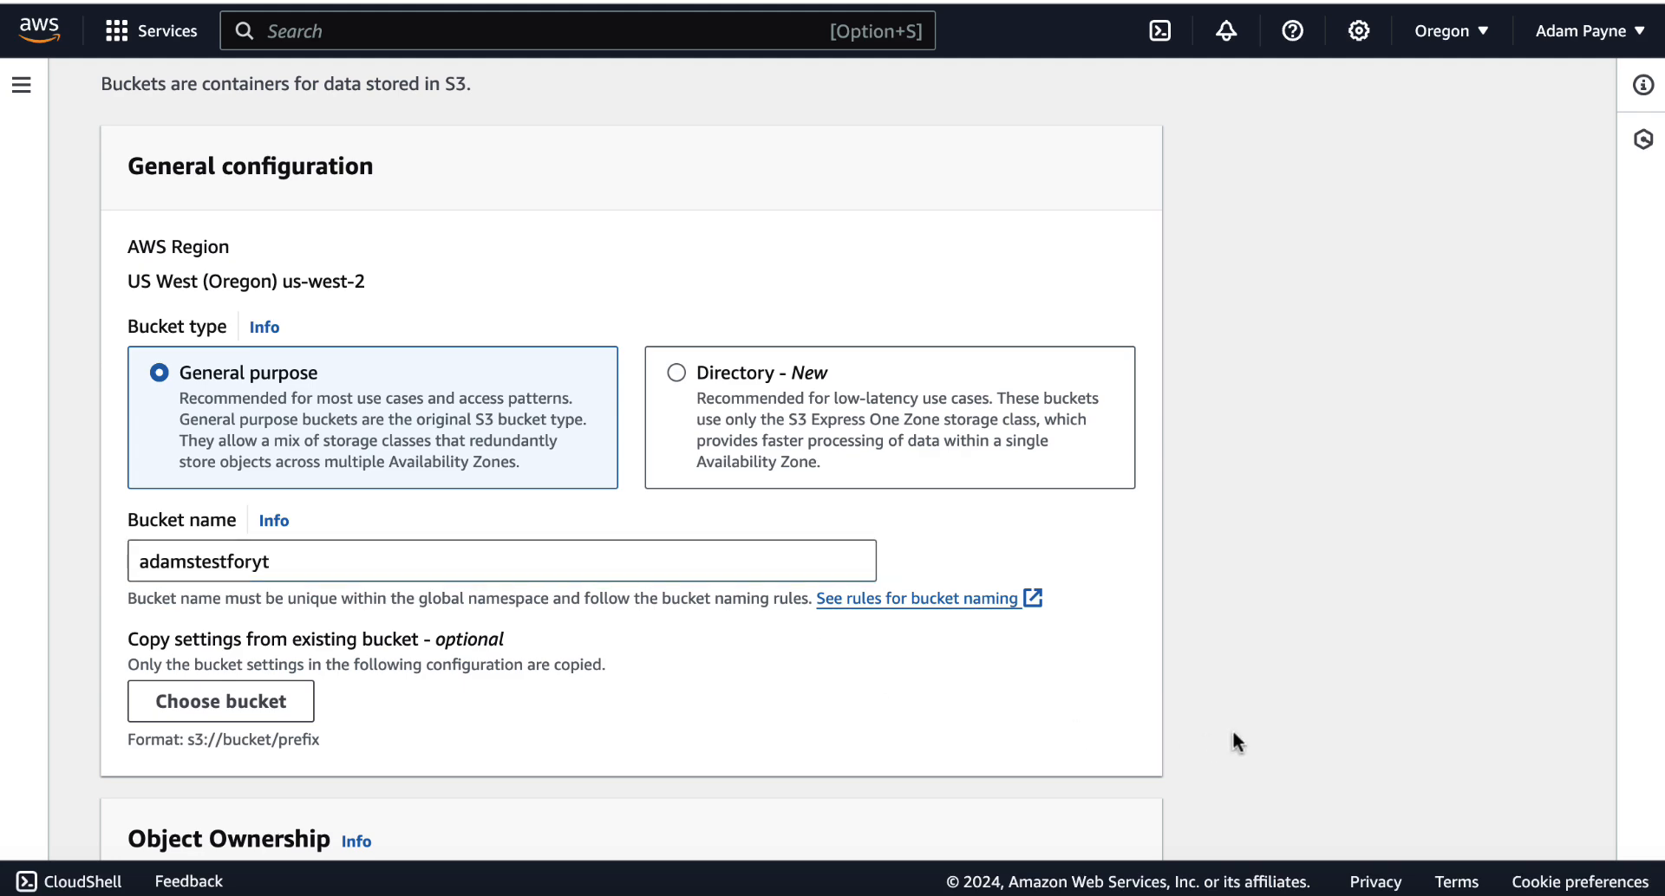
- Set the new bucket's object ownership to ACLs enabled
scroll(1232, 733, "down", 7)
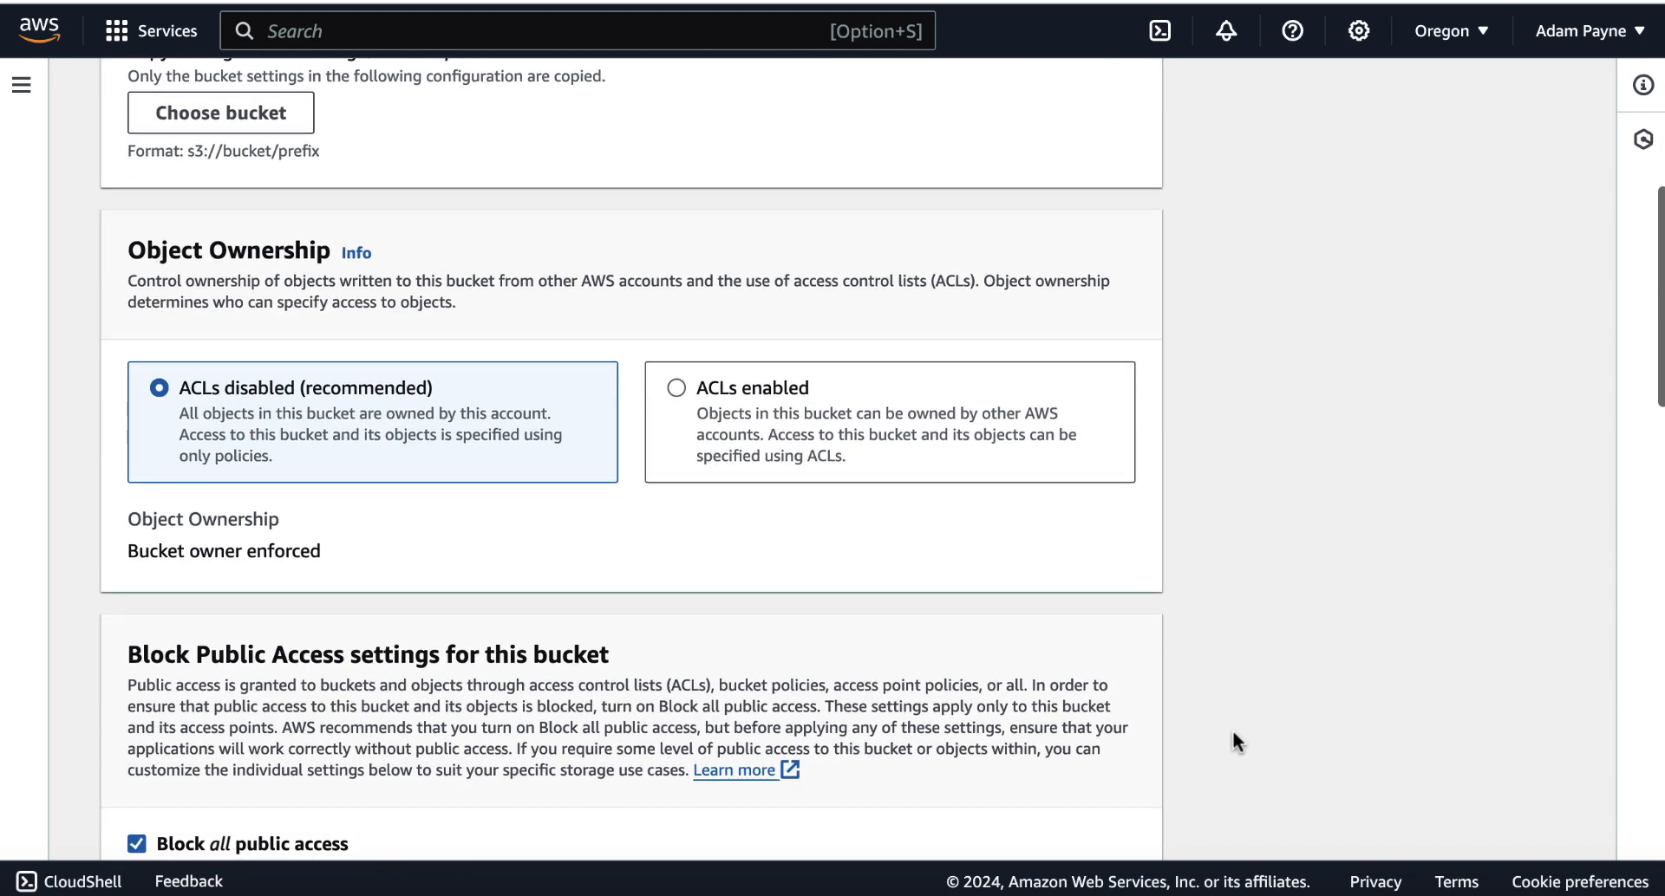
scroll(1231, 730, "down", 1)
left_click(675, 307)
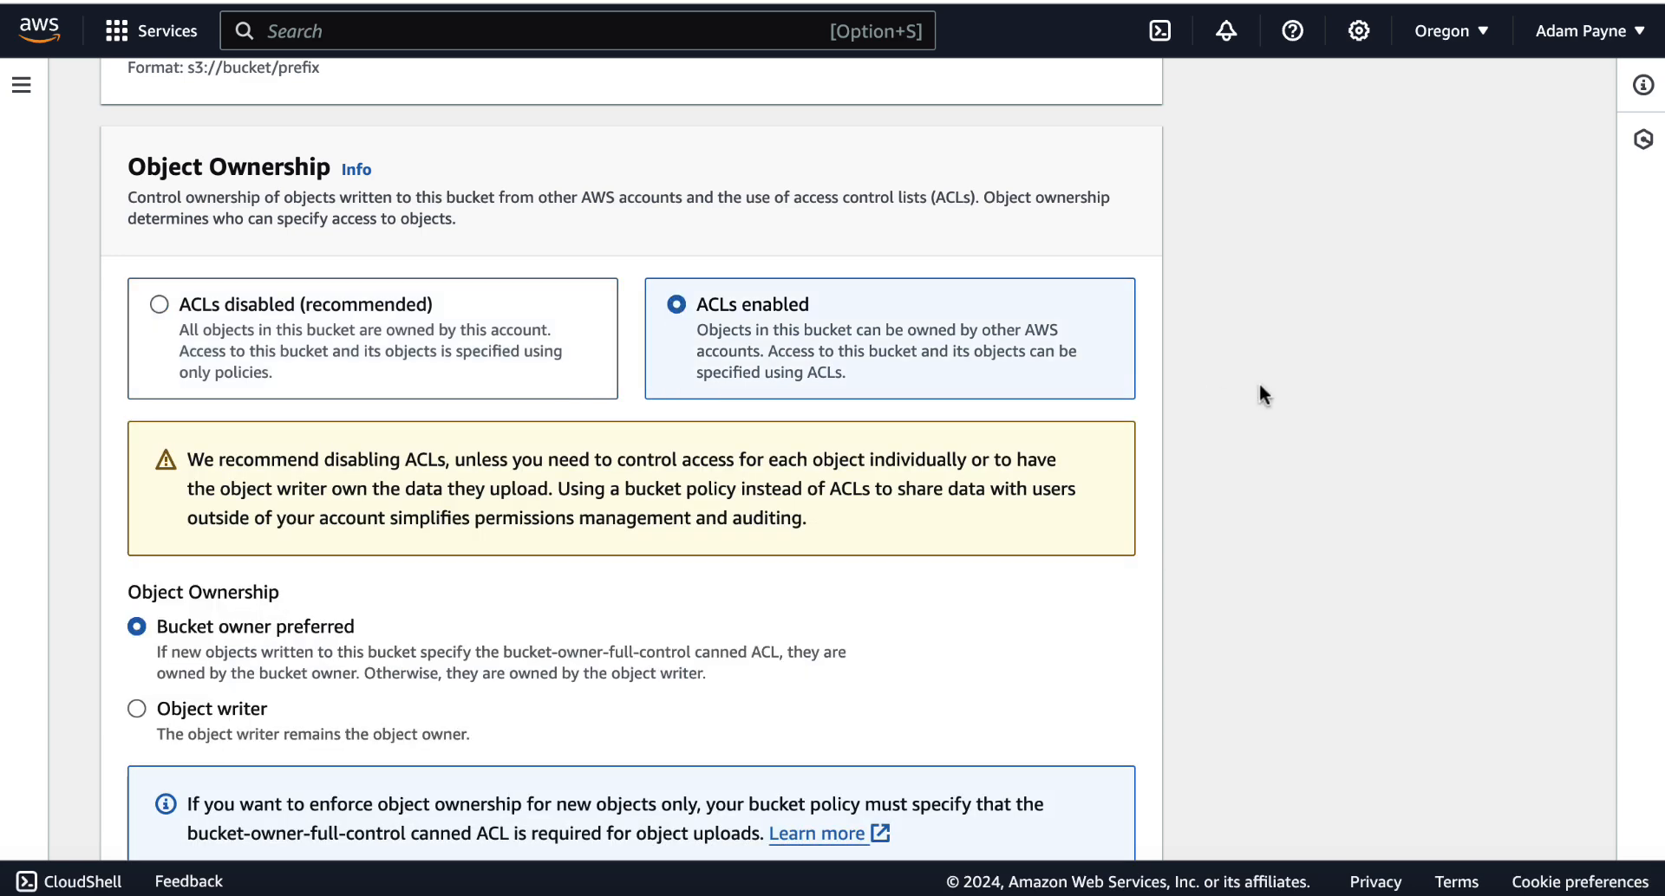
- Turn off Block all public access for the bucket and acknowledge that its objects might become public
scroll(1259, 388, "down", 10)
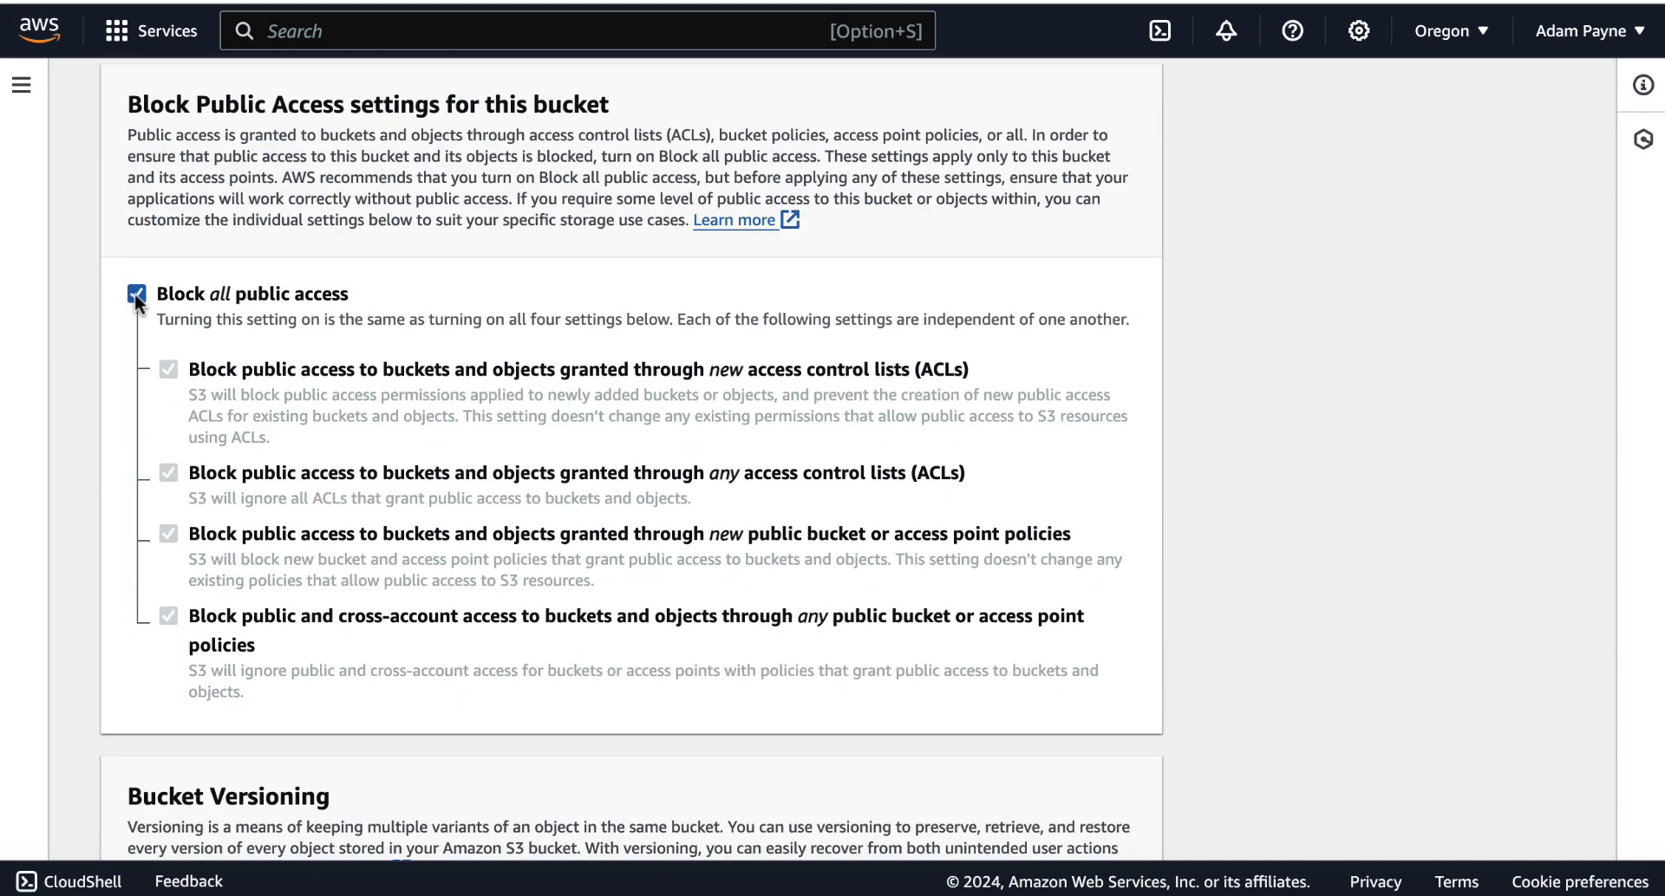
left_click(136, 294)
scroll(1391, 500, "down", 3)
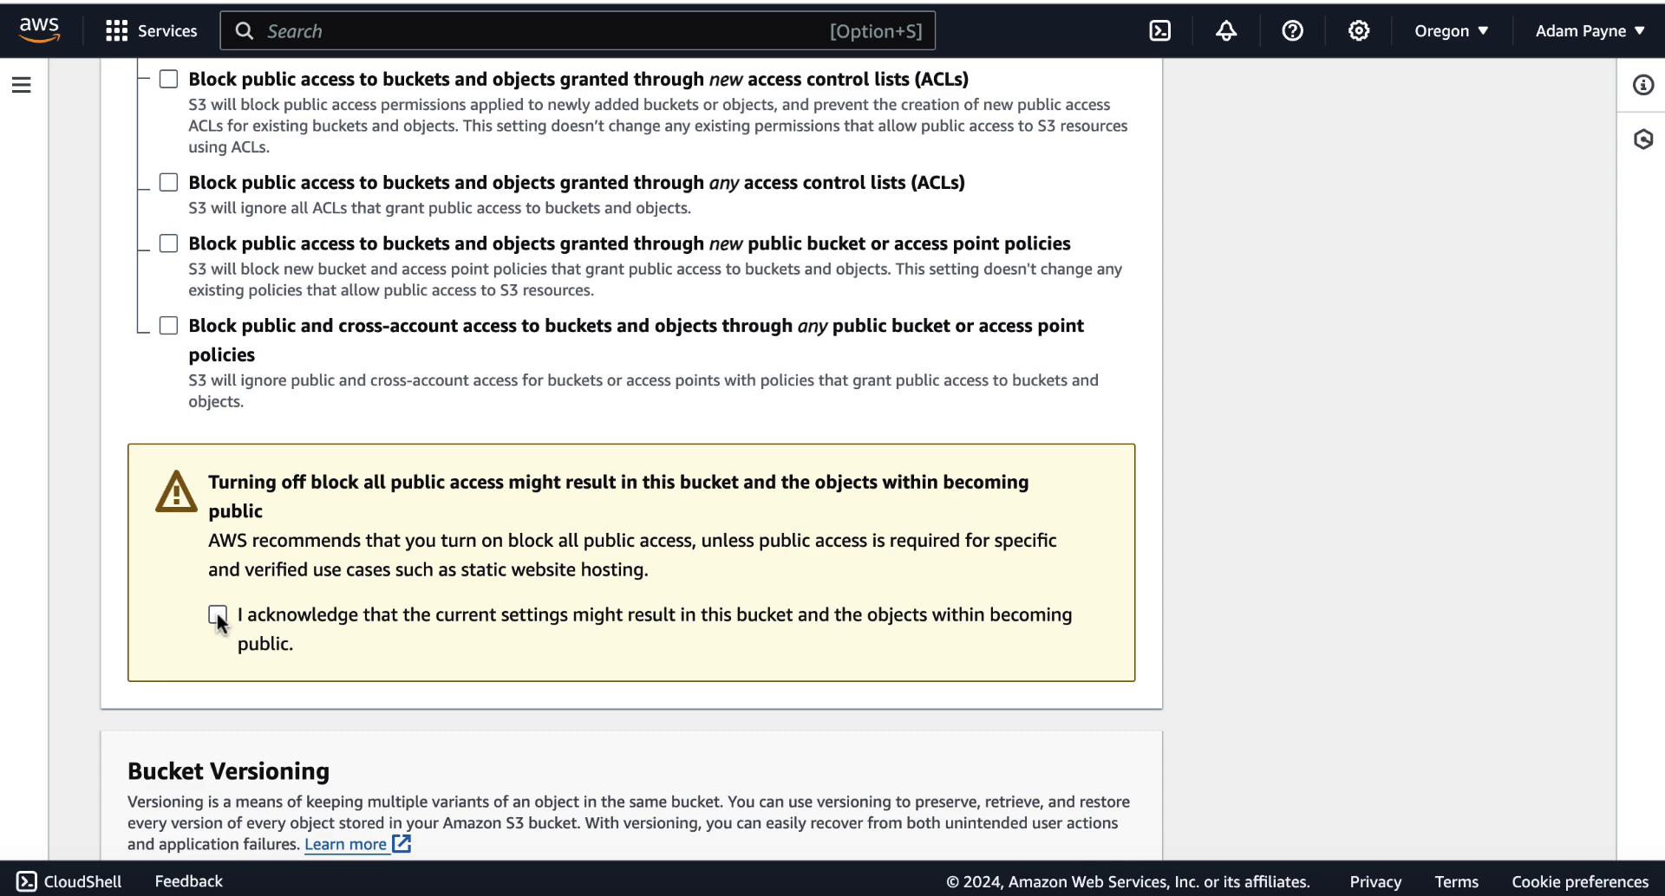
left_click(217, 614)
- Create the bucket, keeping the default versioning, tags and encryption settings
scroll(965, 541, "down", 5)
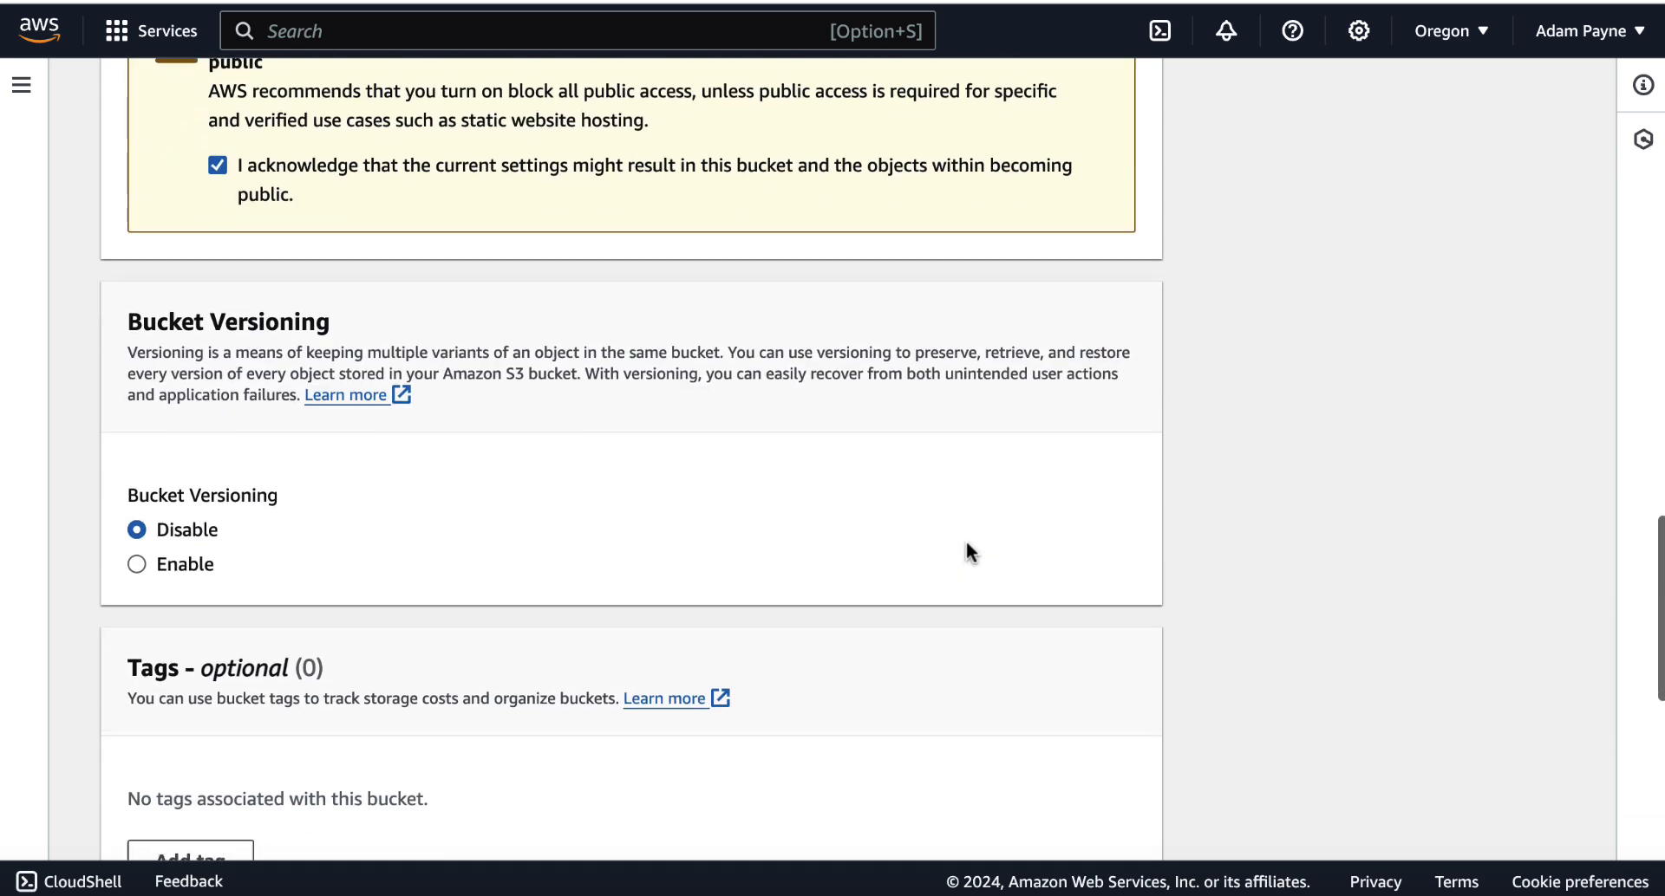
scroll(969, 552, "down", 10)
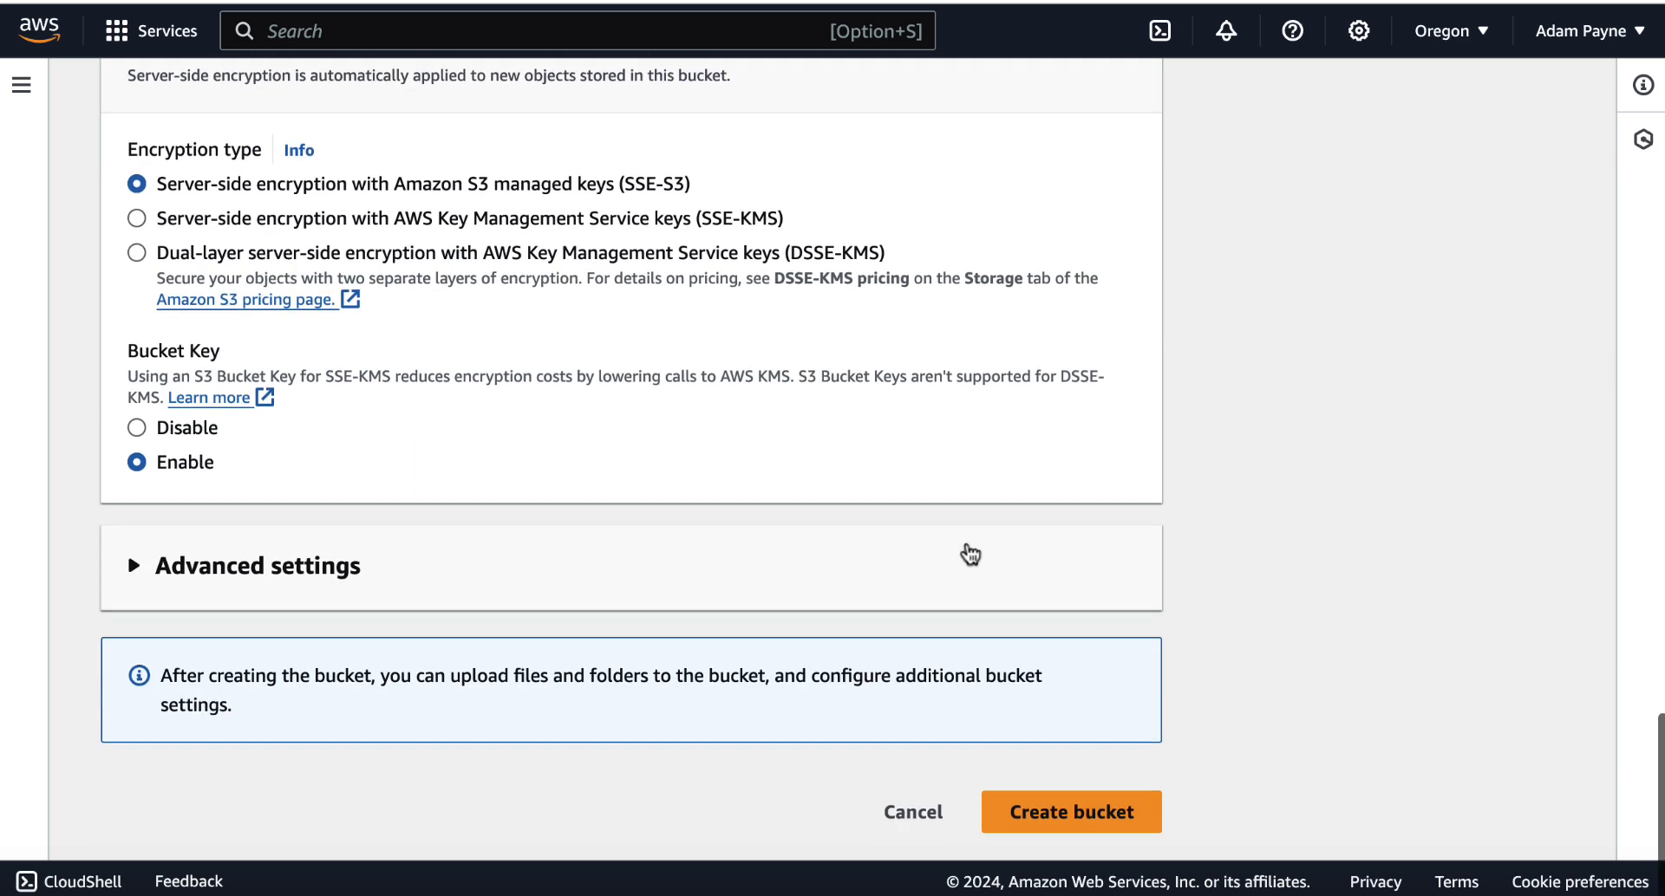
left_click(1080, 819)
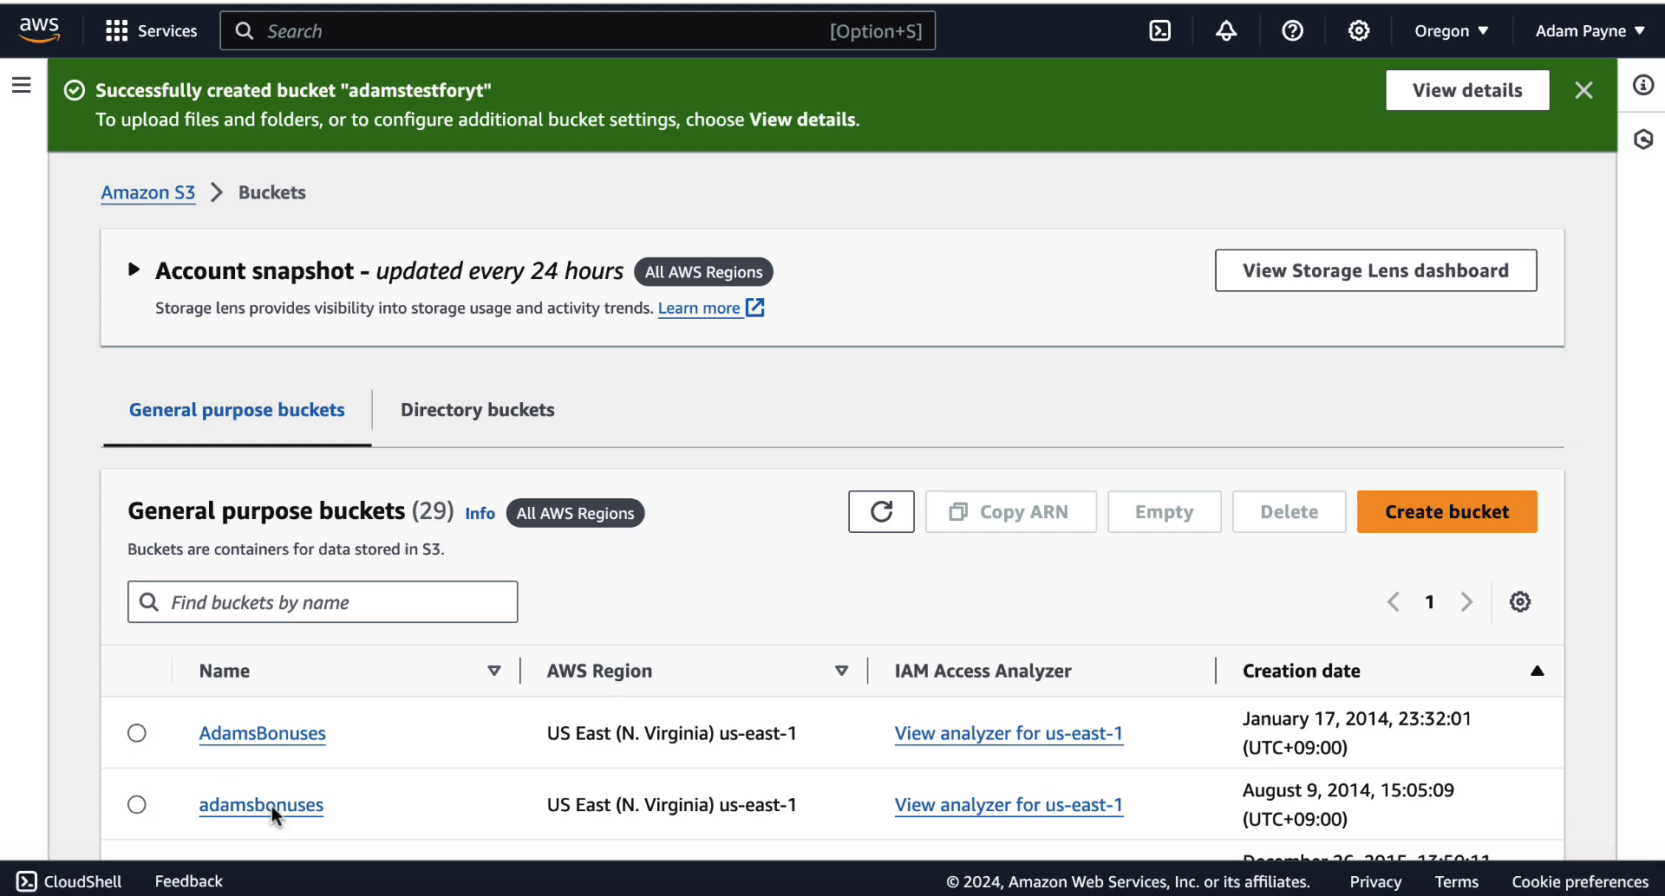
- Filter the general purpose buckets by "adams" and open the adamstestforyt bucket
left_click(286, 605)
type("adams")
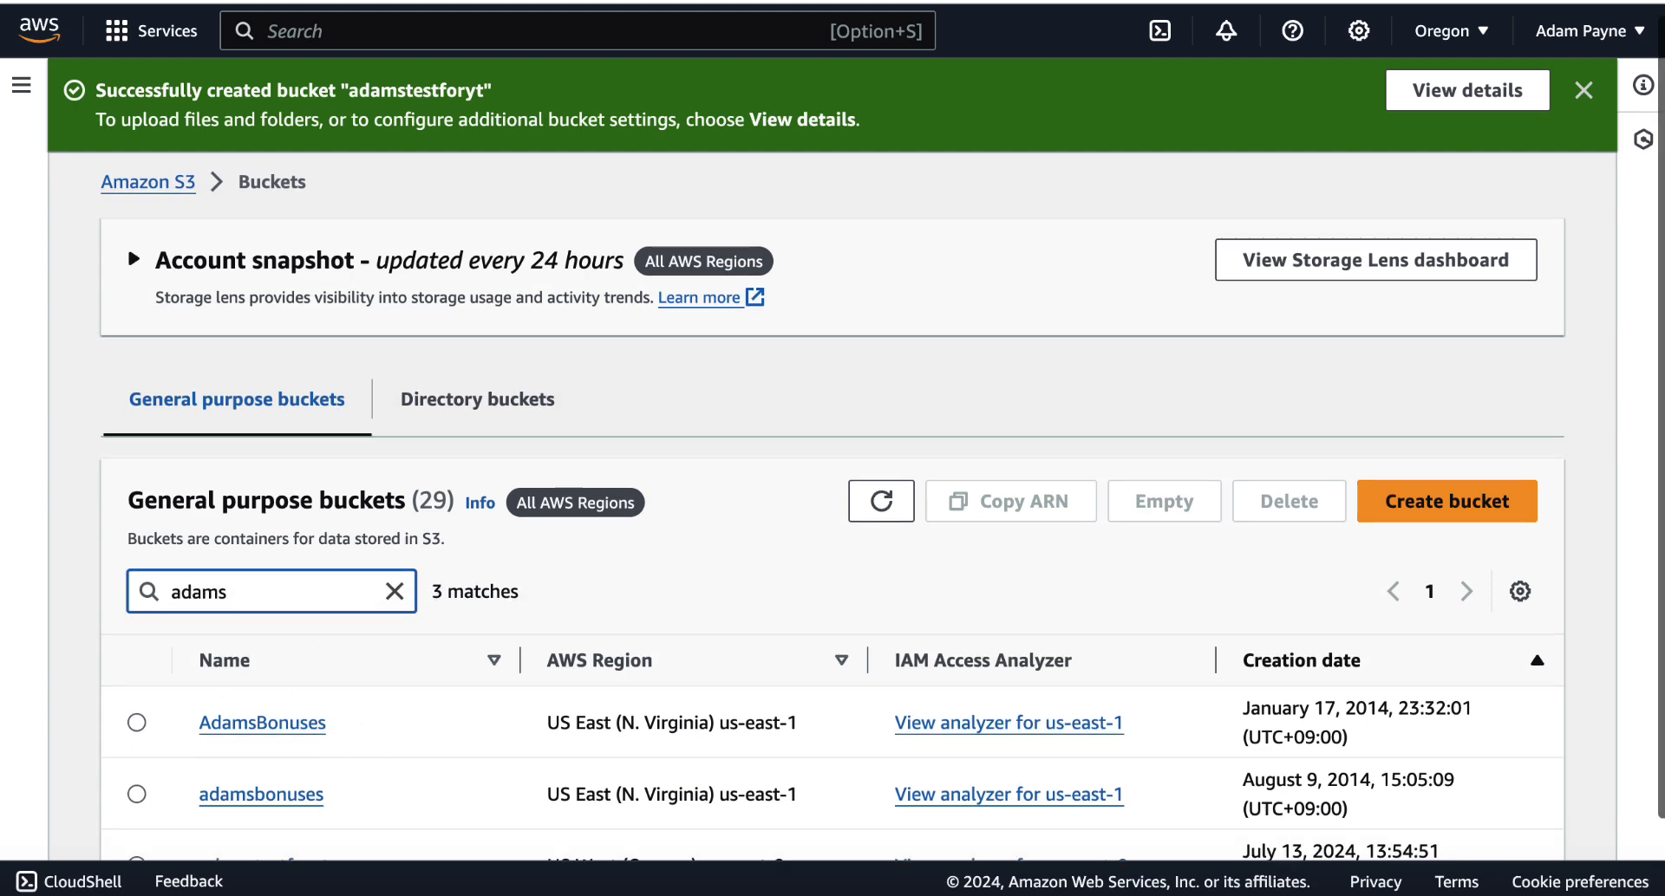
scroll(243, 693, "down", 2)
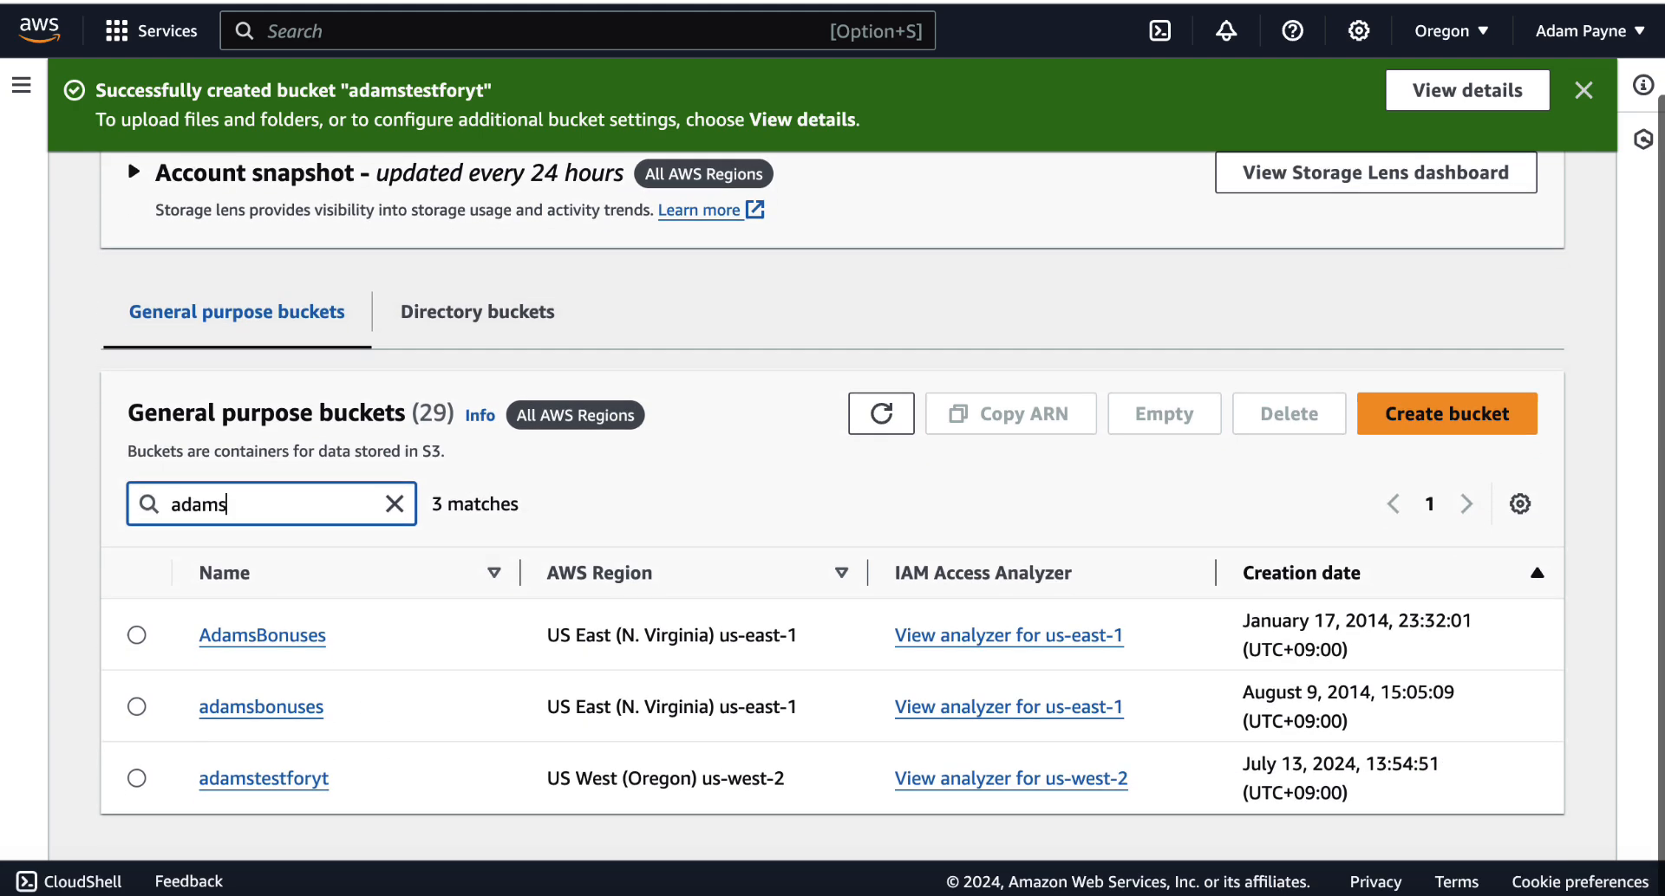
left_click(289, 777)
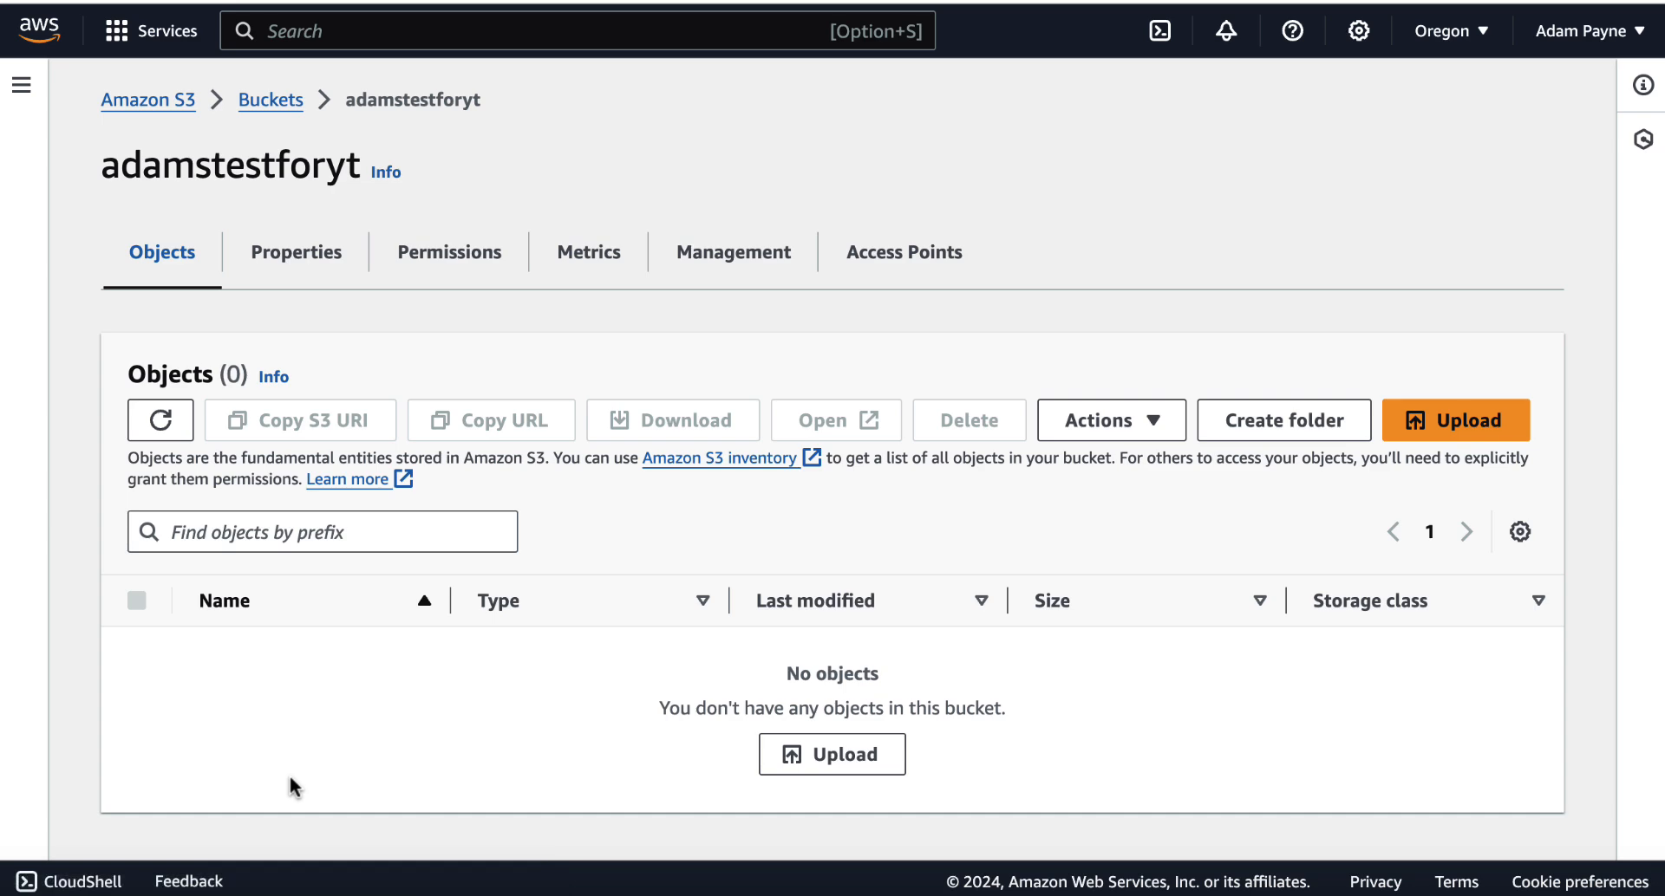
- Upload Google analytics 4.pdf to the adamstestforyt bucket
left_click(1462, 420)
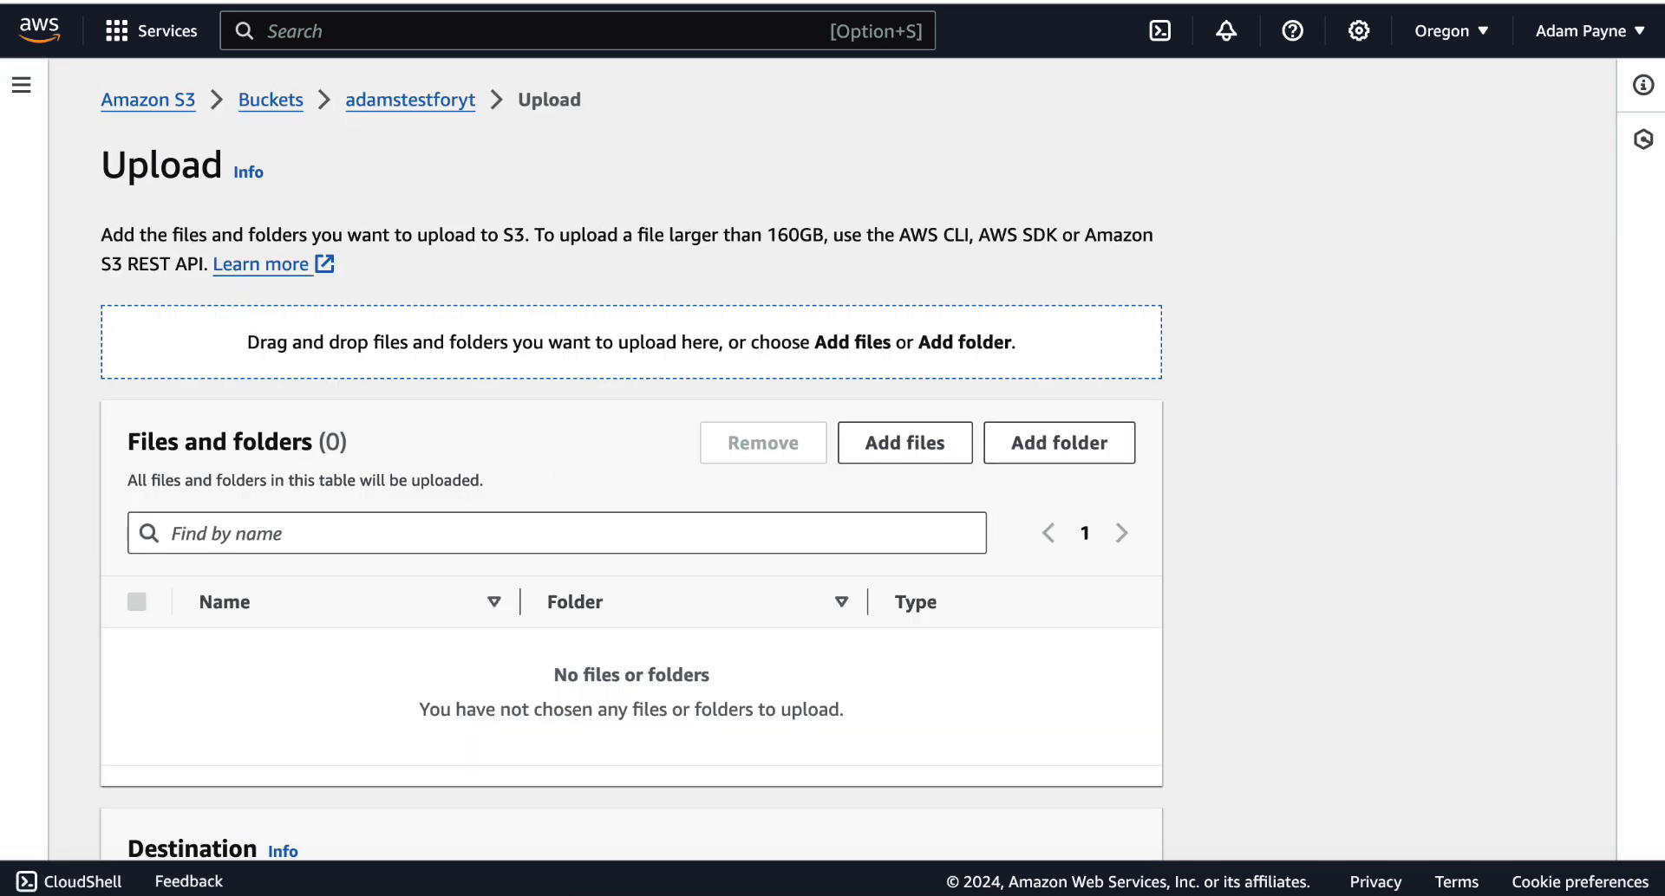
left_click_drag(4, 538, 468, 543)
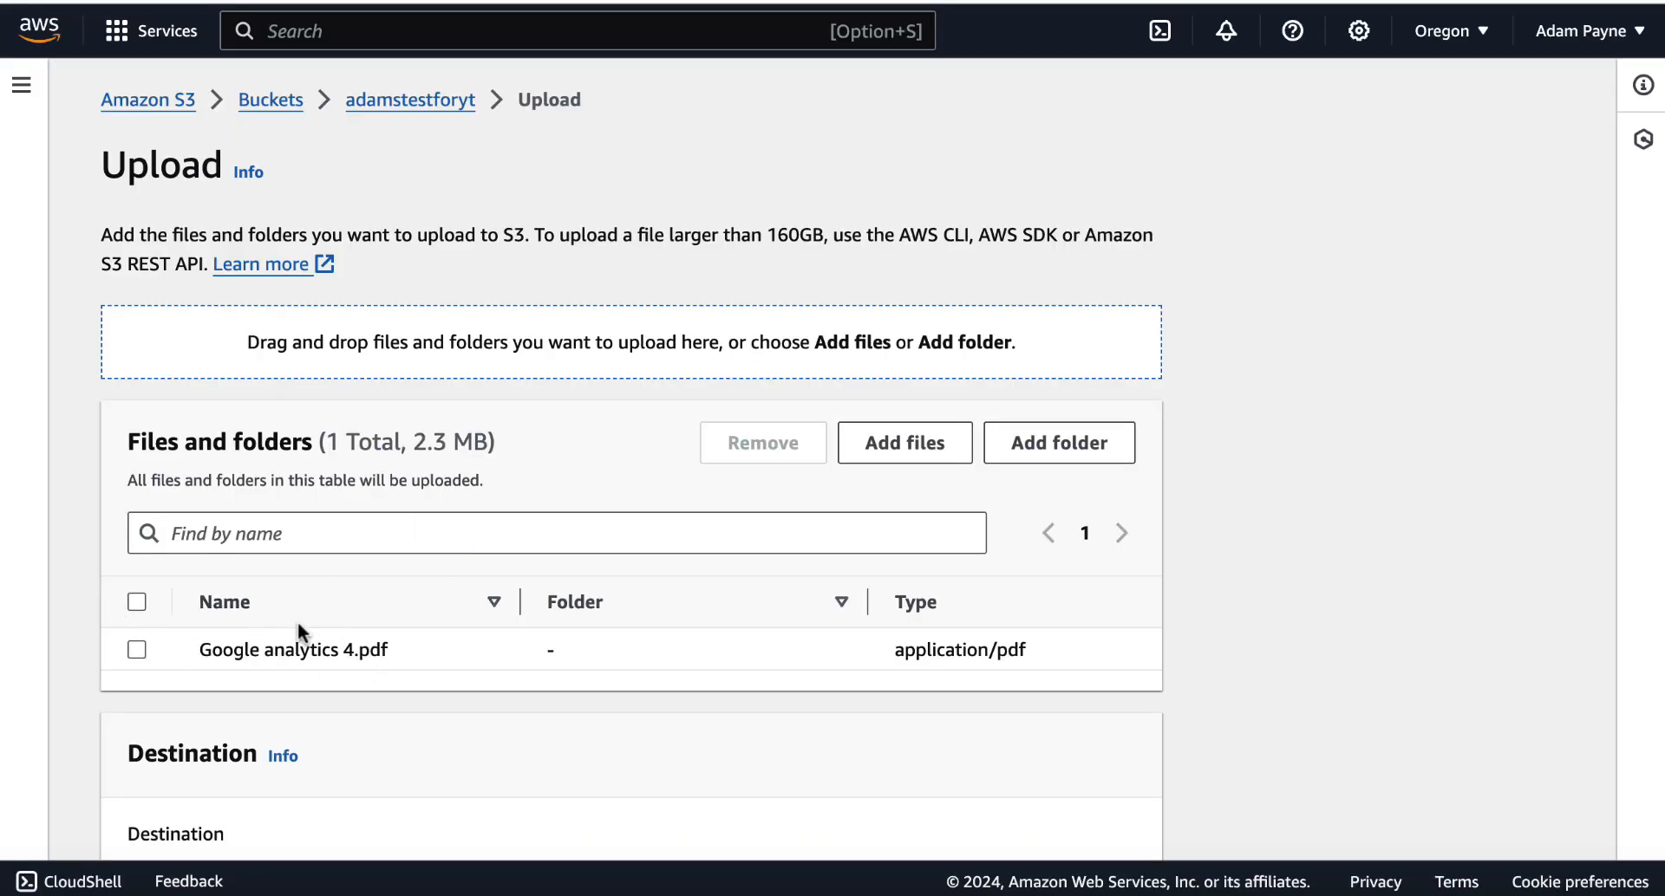
left_click(136, 651)
scroll(1108, 668, "down", 5)
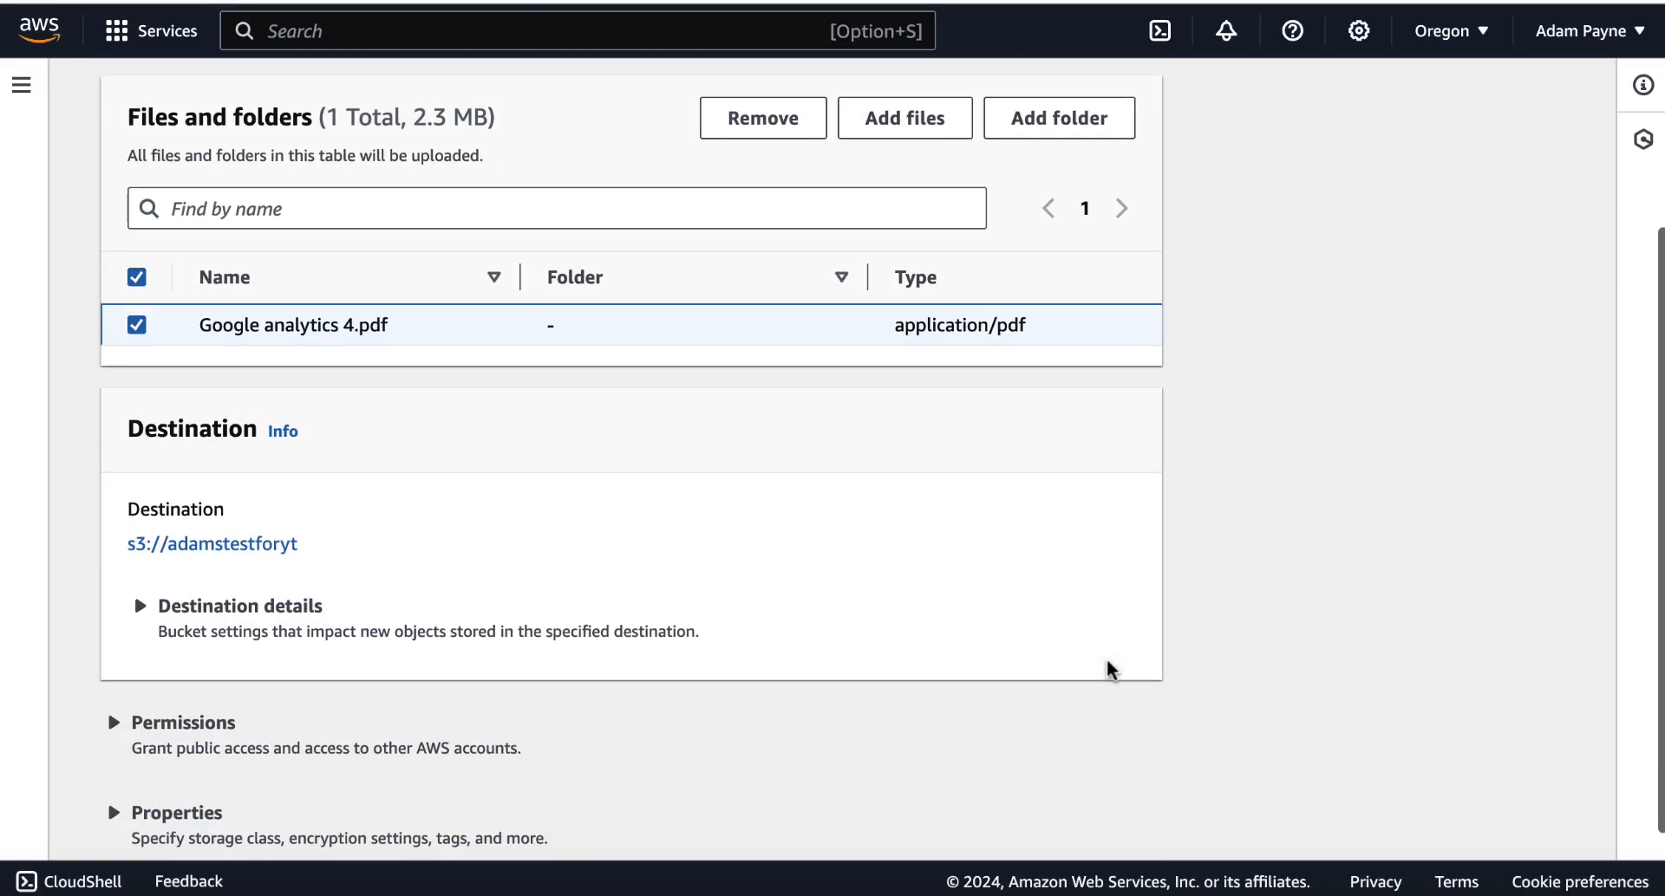
left_click(1101, 805)
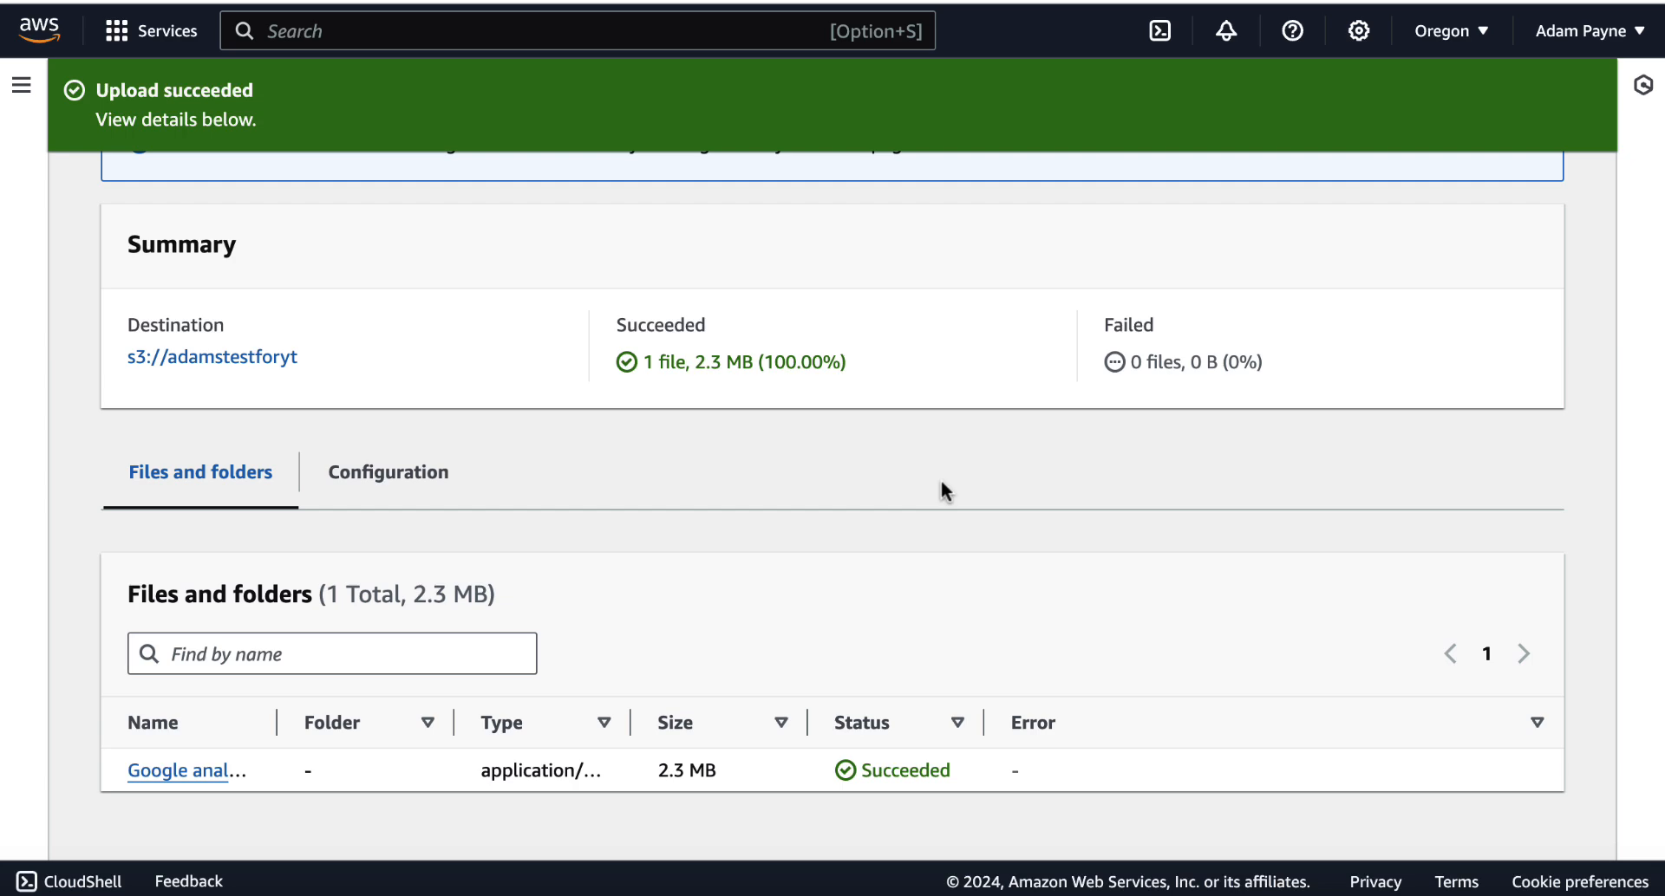
- Open the details of the uploaded Google analytics 4.pdf and copy its object URL
left_click(174, 771)
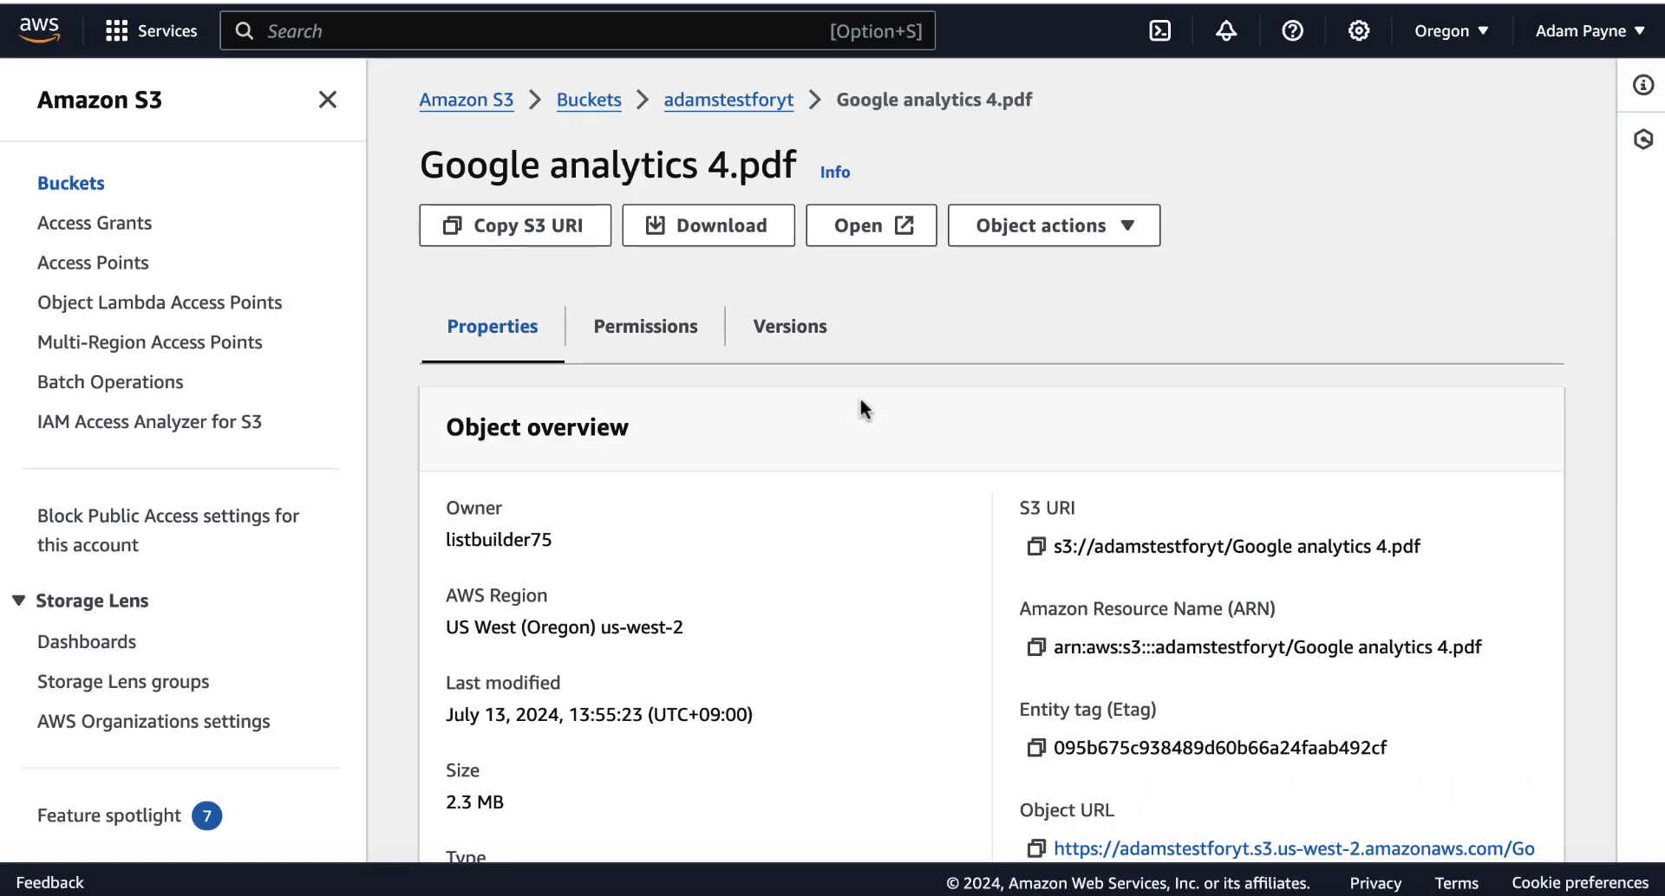
scroll(861, 401, "down", 3)
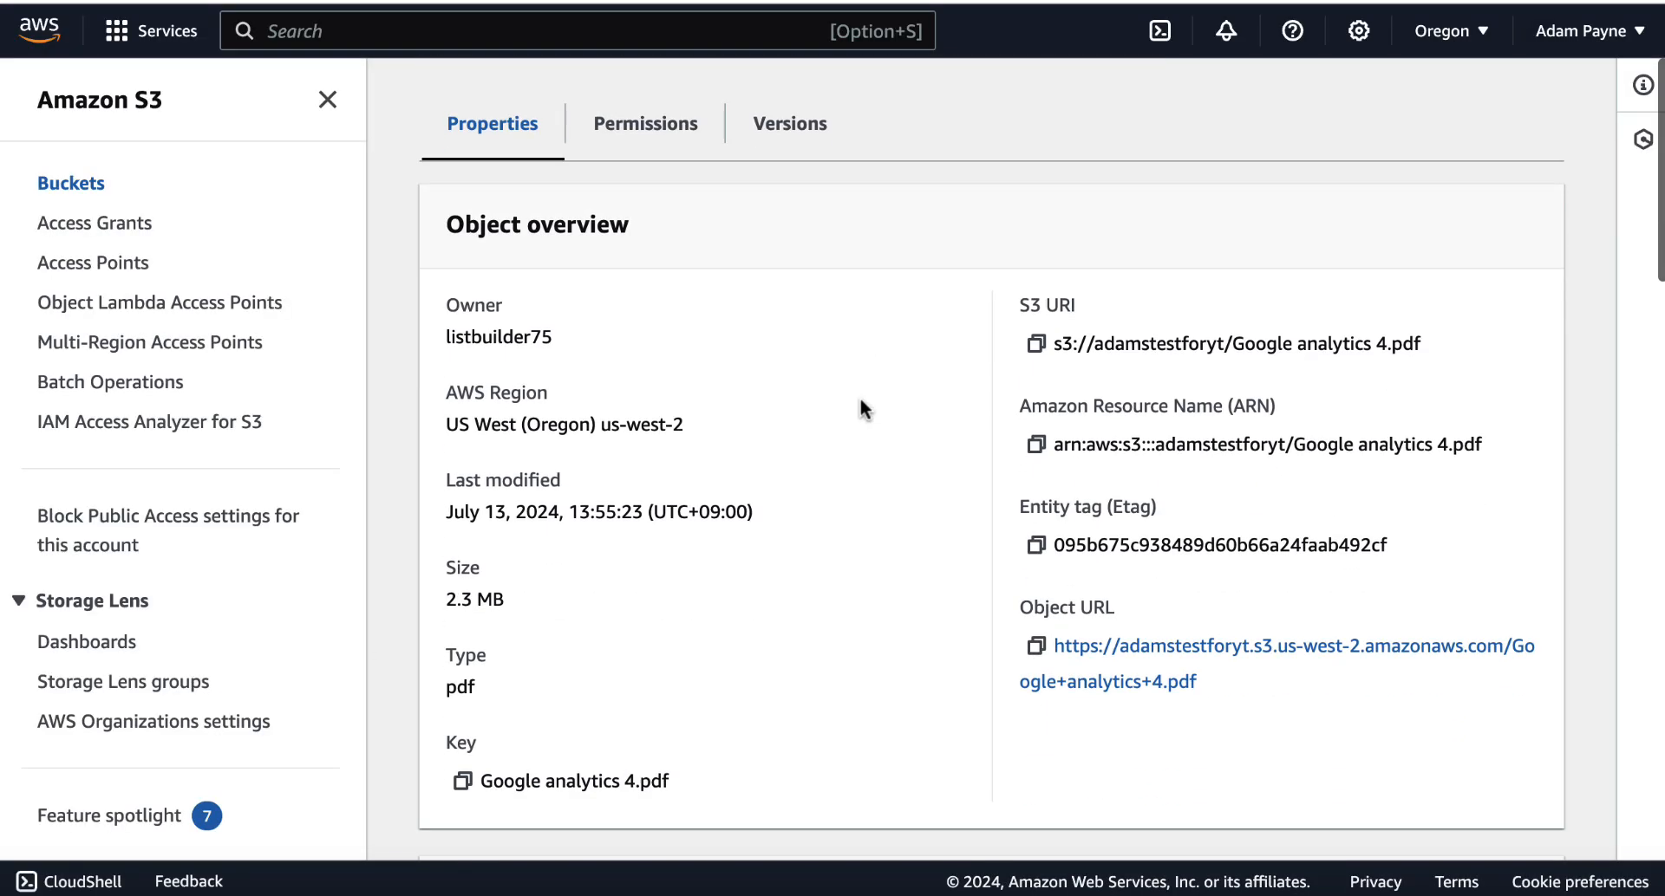
left_click(1036, 648)
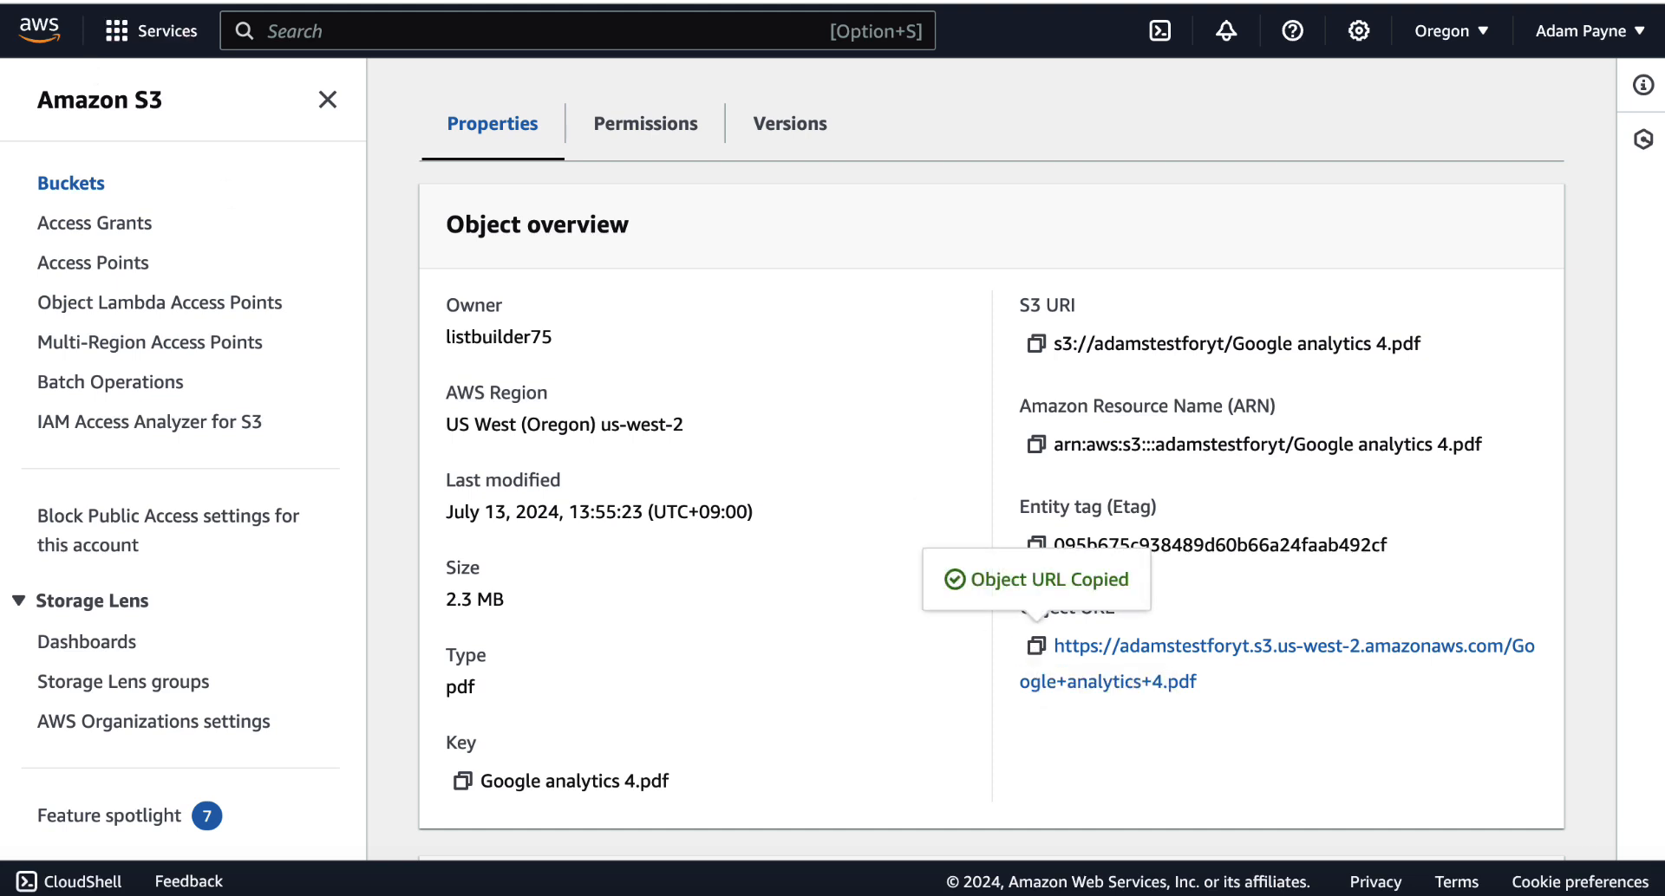
- Load the copied object URL in a new browser tab to test public access to the PDF
left_click(11, 2)
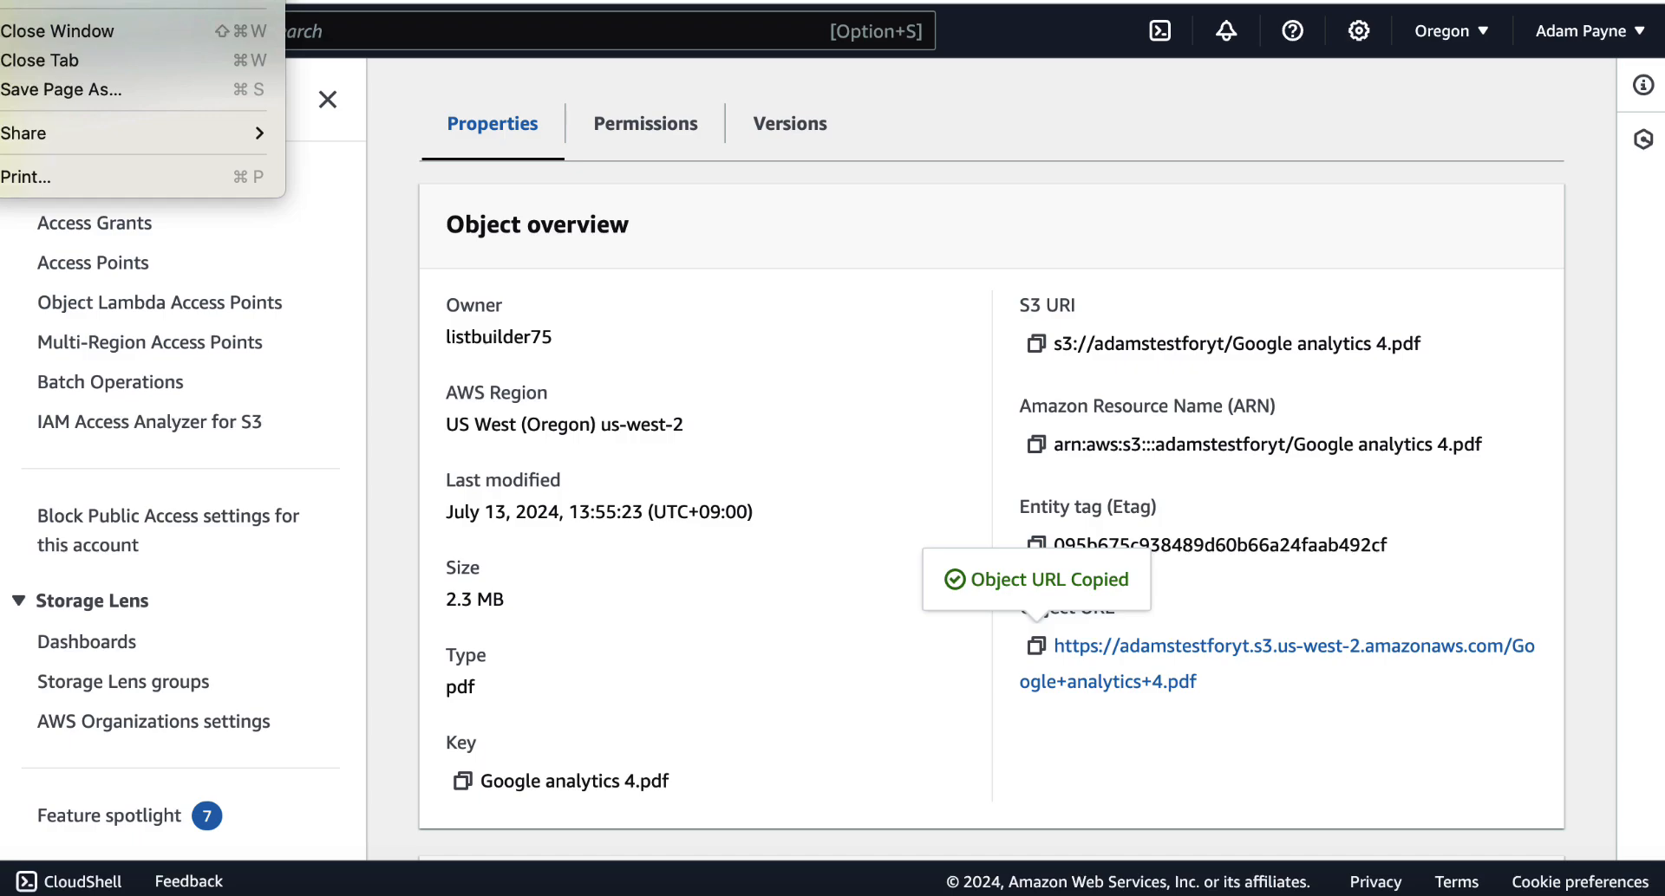
left_click(52, 2)
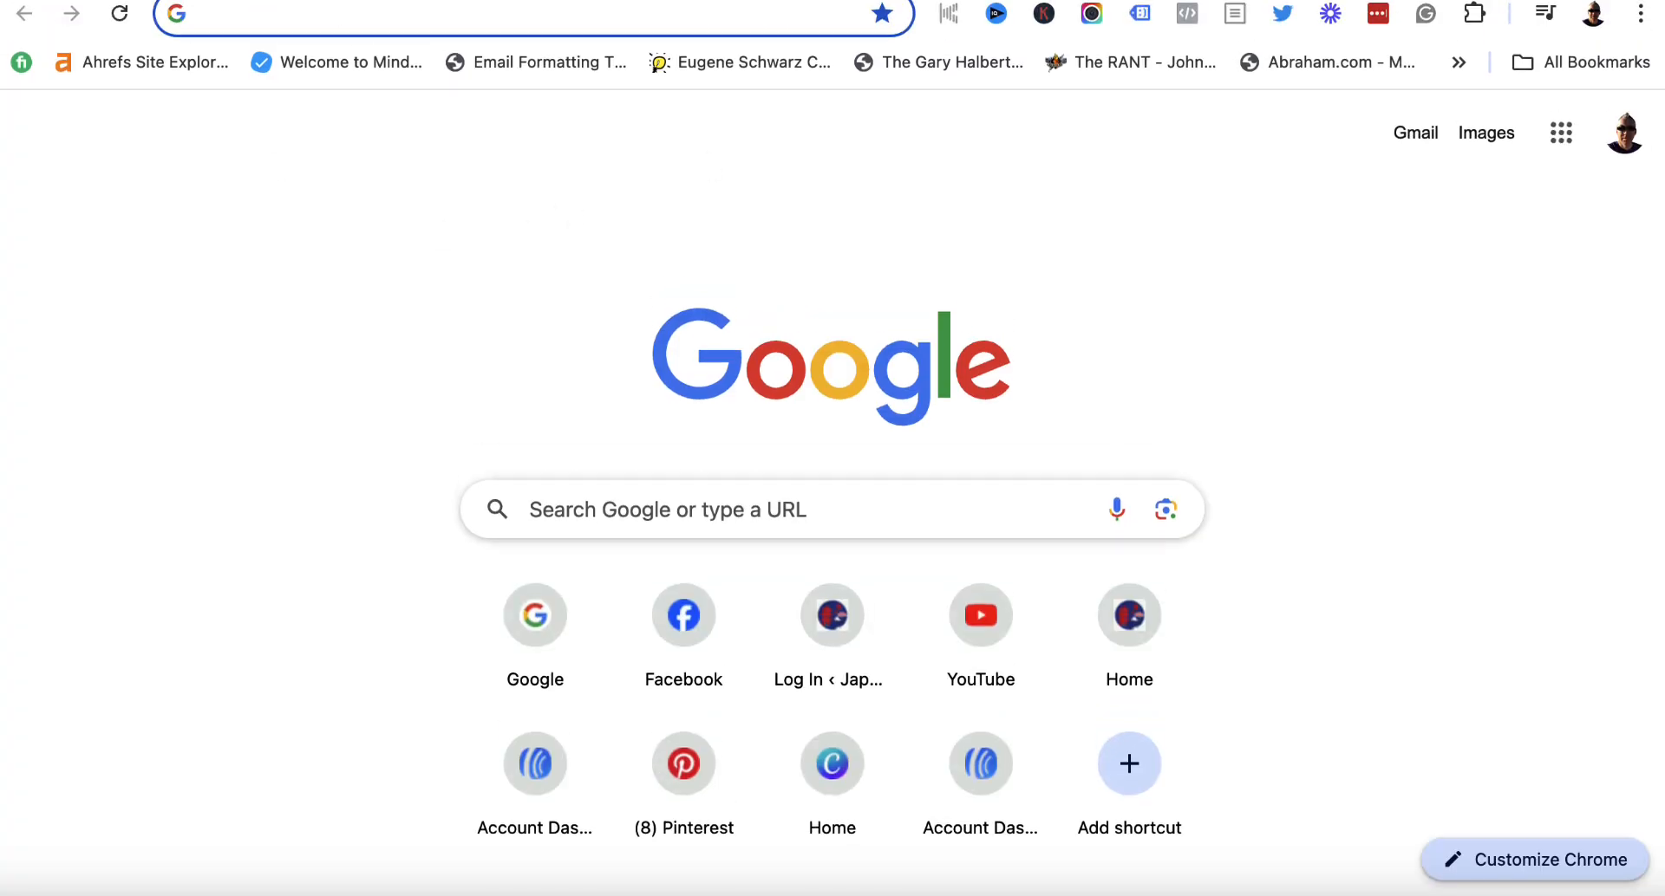
key("super+v")
left_click(740, 78)
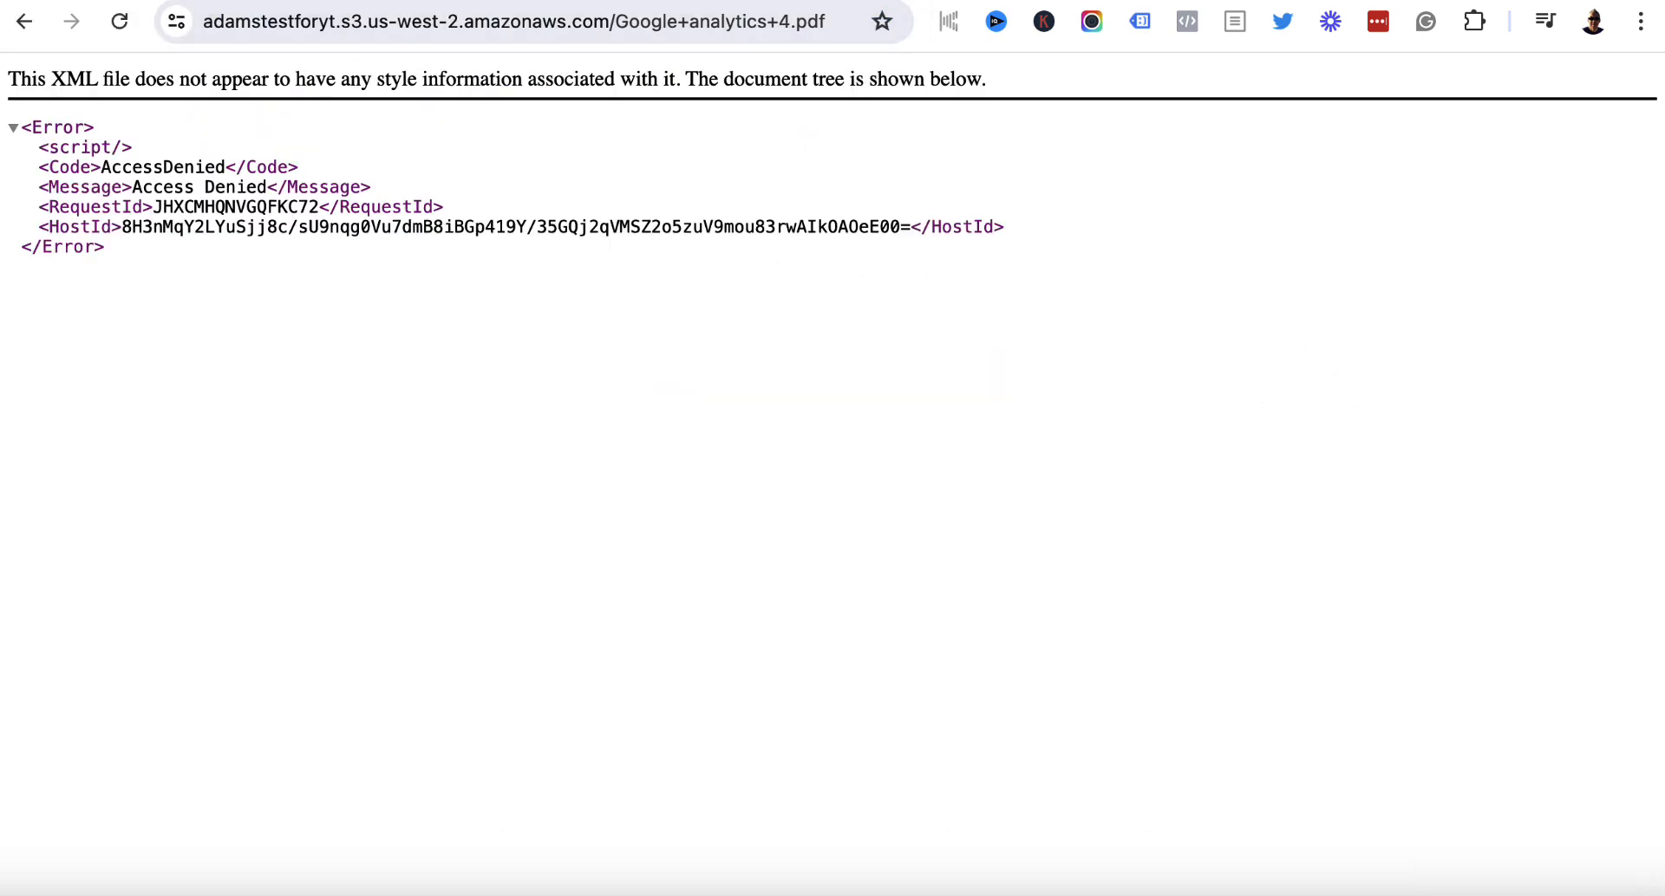
- Return to the Google analytics 4.pdf object details in Amazon S3, make the object public using ACL, and close the status page
left_click(780, 2)
scroll(856, 242, "down", 3)
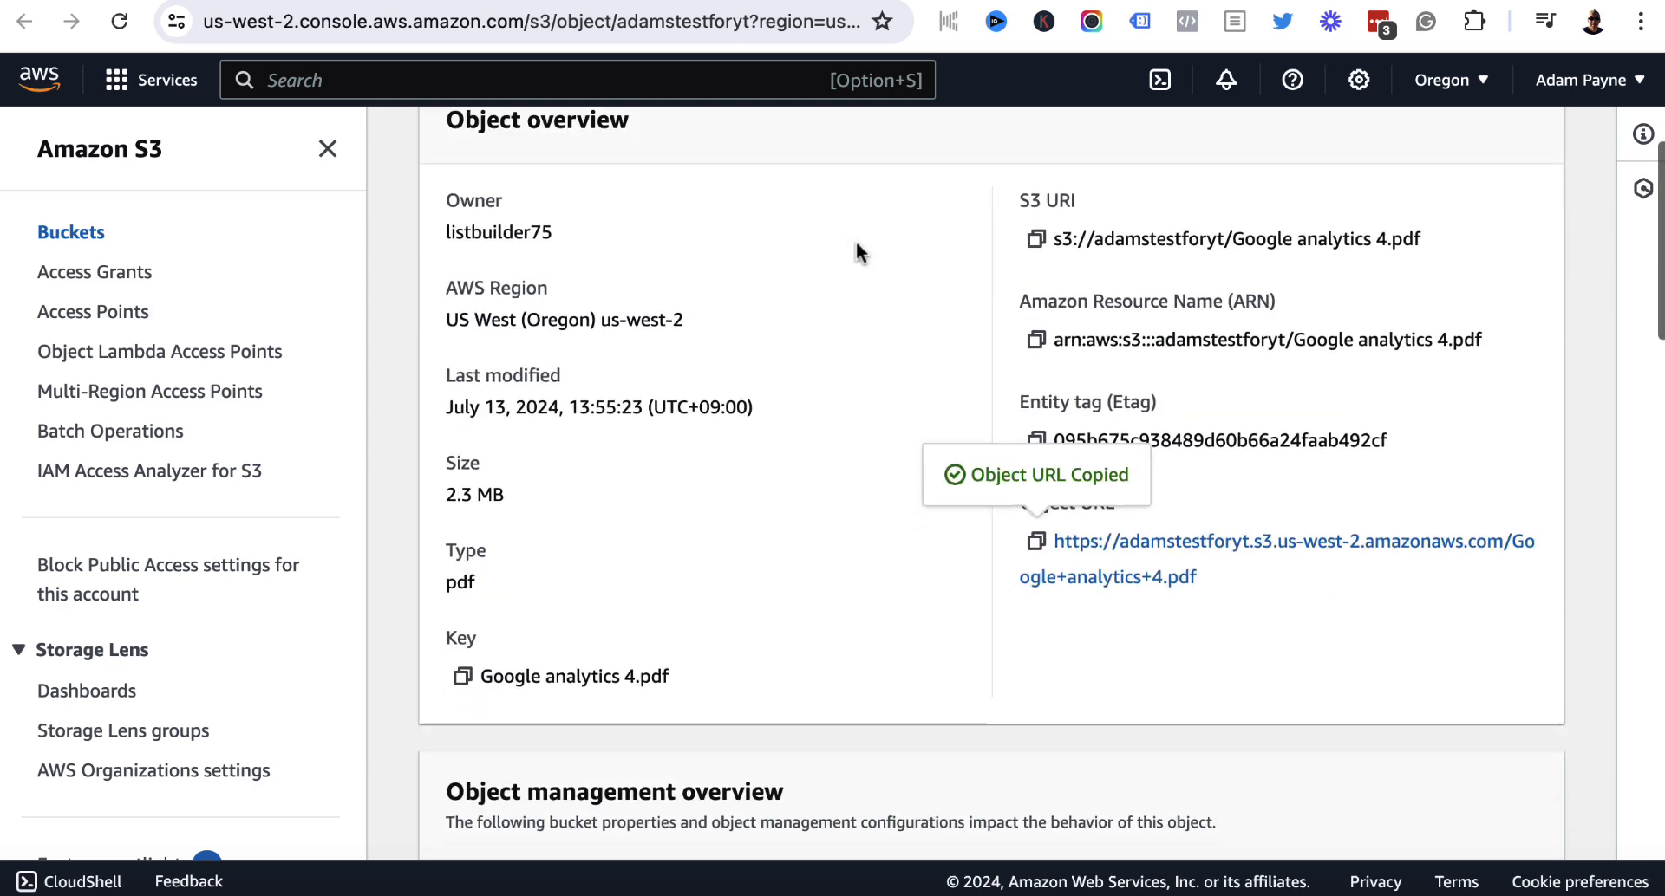
scroll(855, 252, "up", 2)
scroll(986, 459, "up", 3)
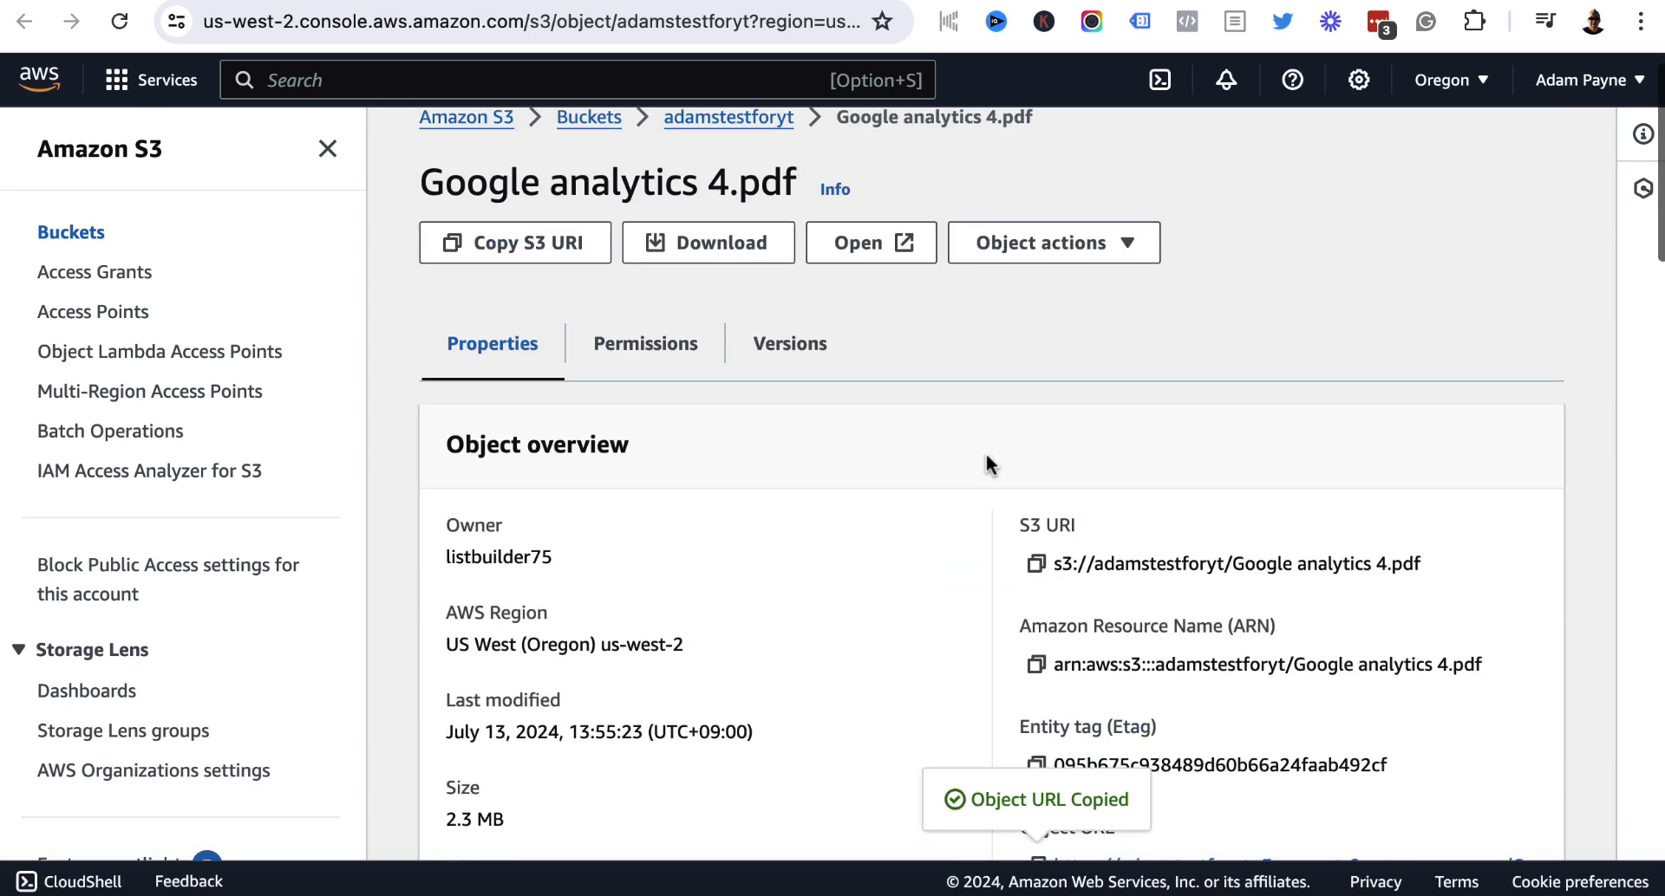
left_click(1124, 277)
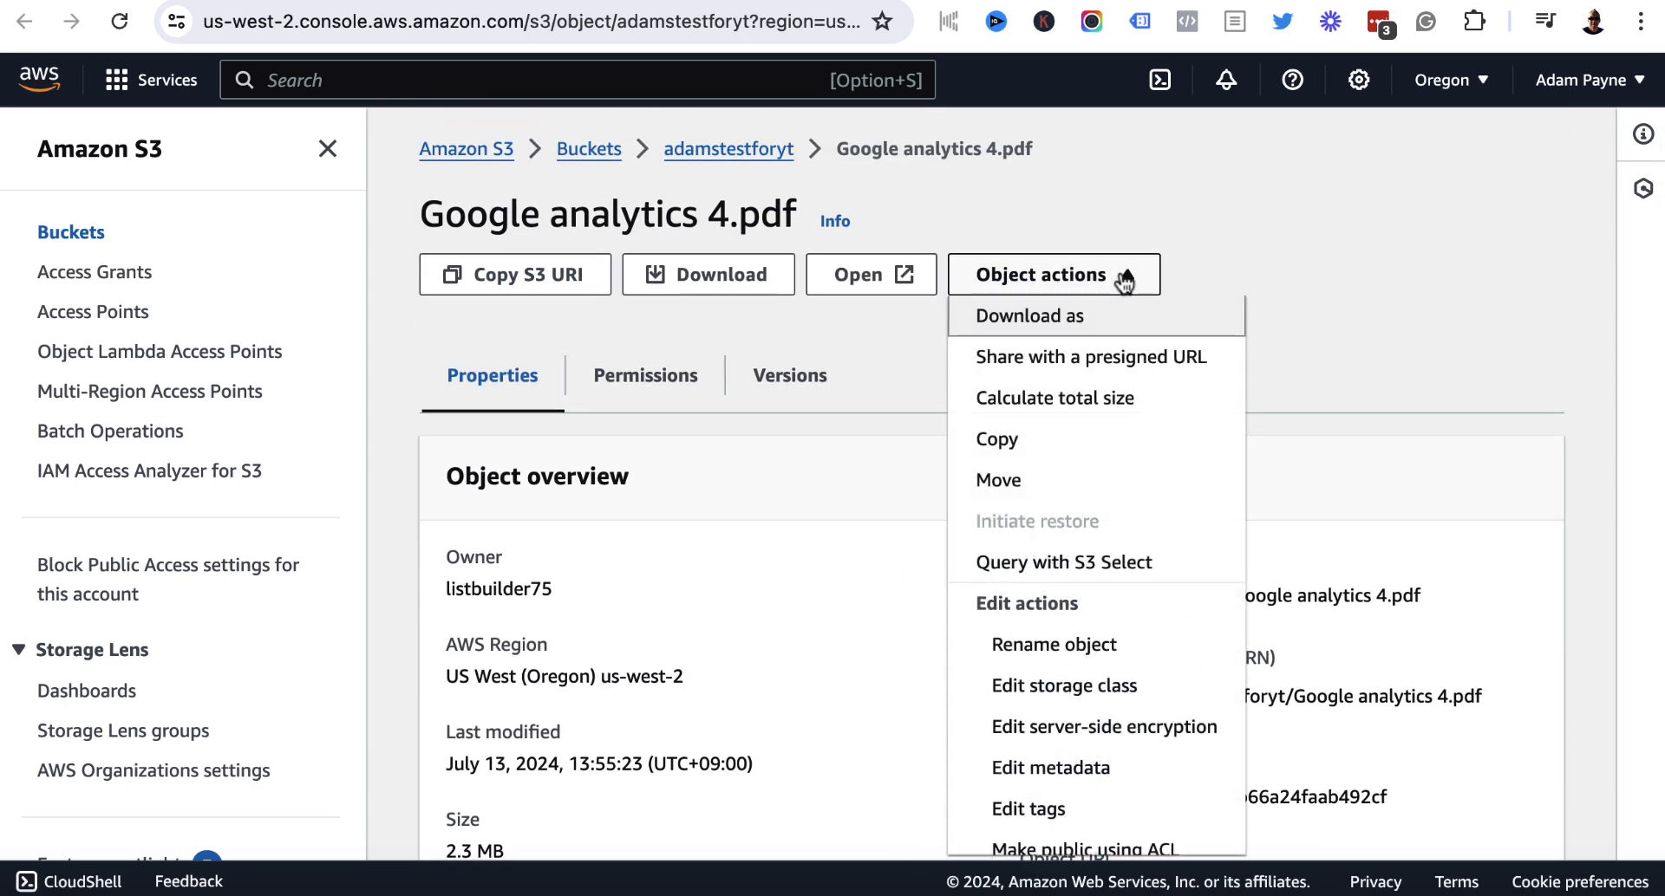
scroll(1068, 586, "down", 1)
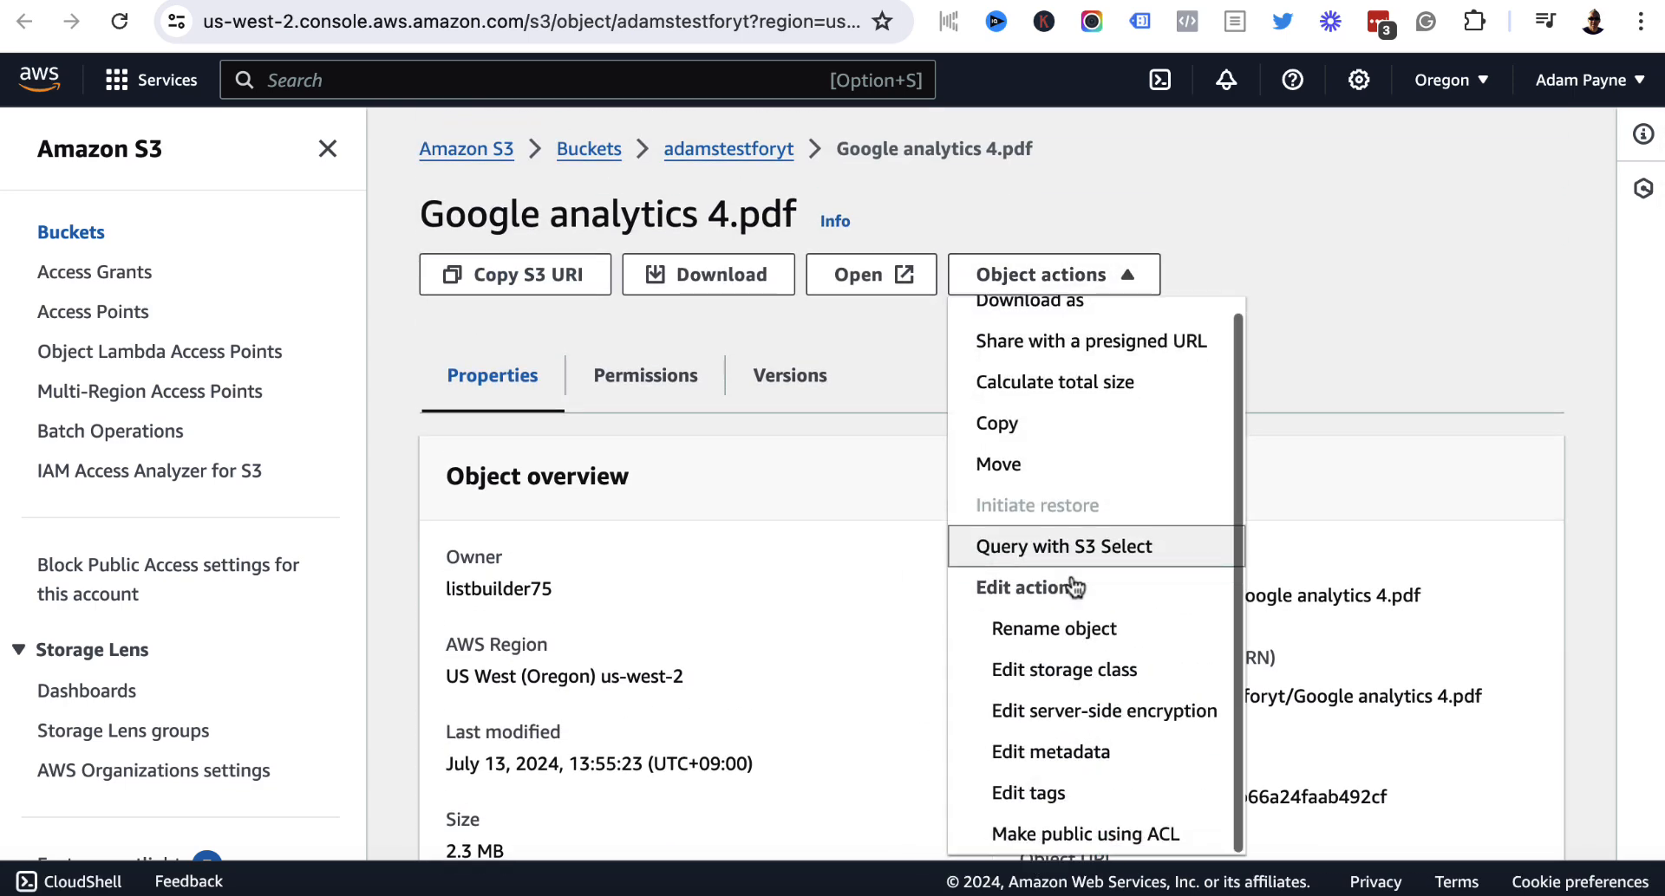
left_click(1051, 838)
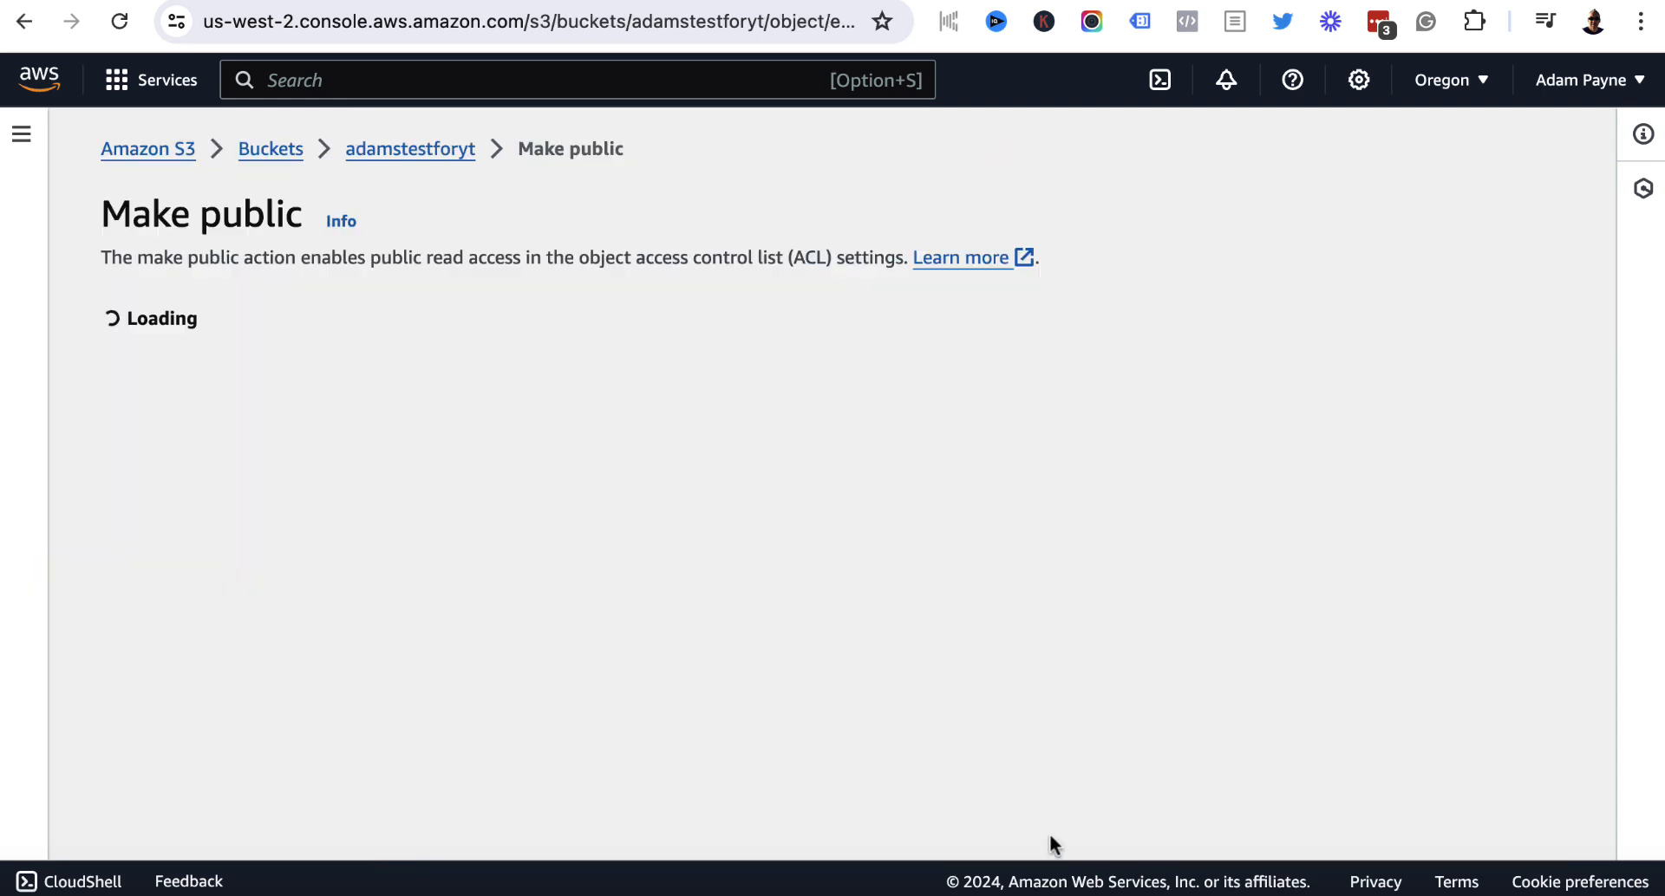
left_click(1085, 733)
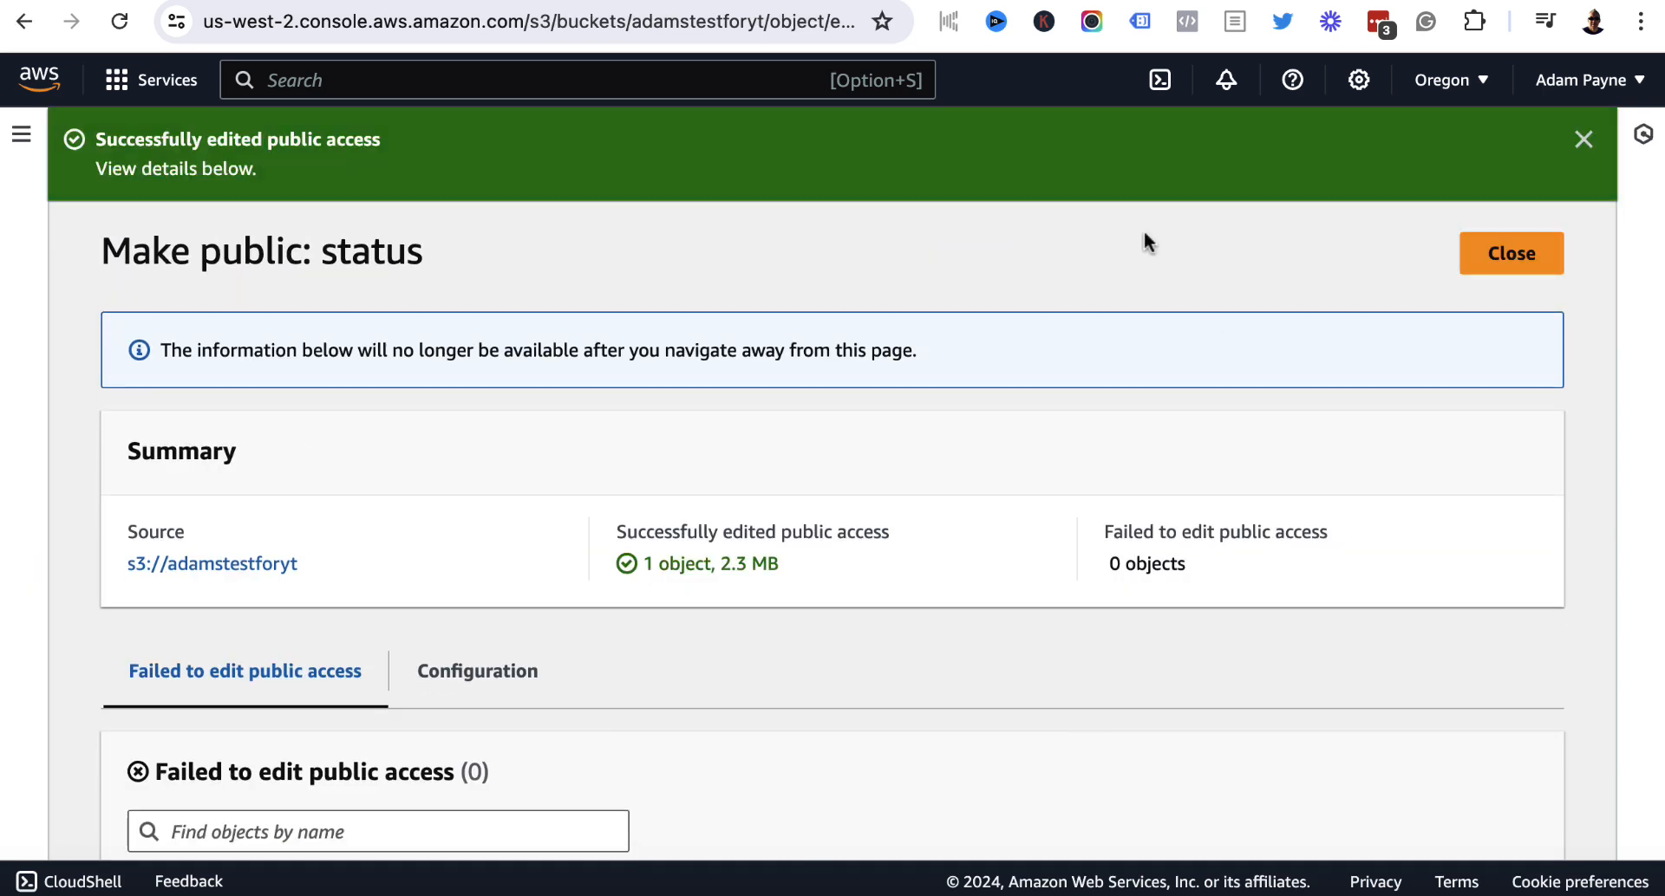
left_click(1507, 260)
- Copy the object URL of Google analytics 4.pdf again and load it in the tab used for the earlier access test
scroll(1283, 336, "down", 3)
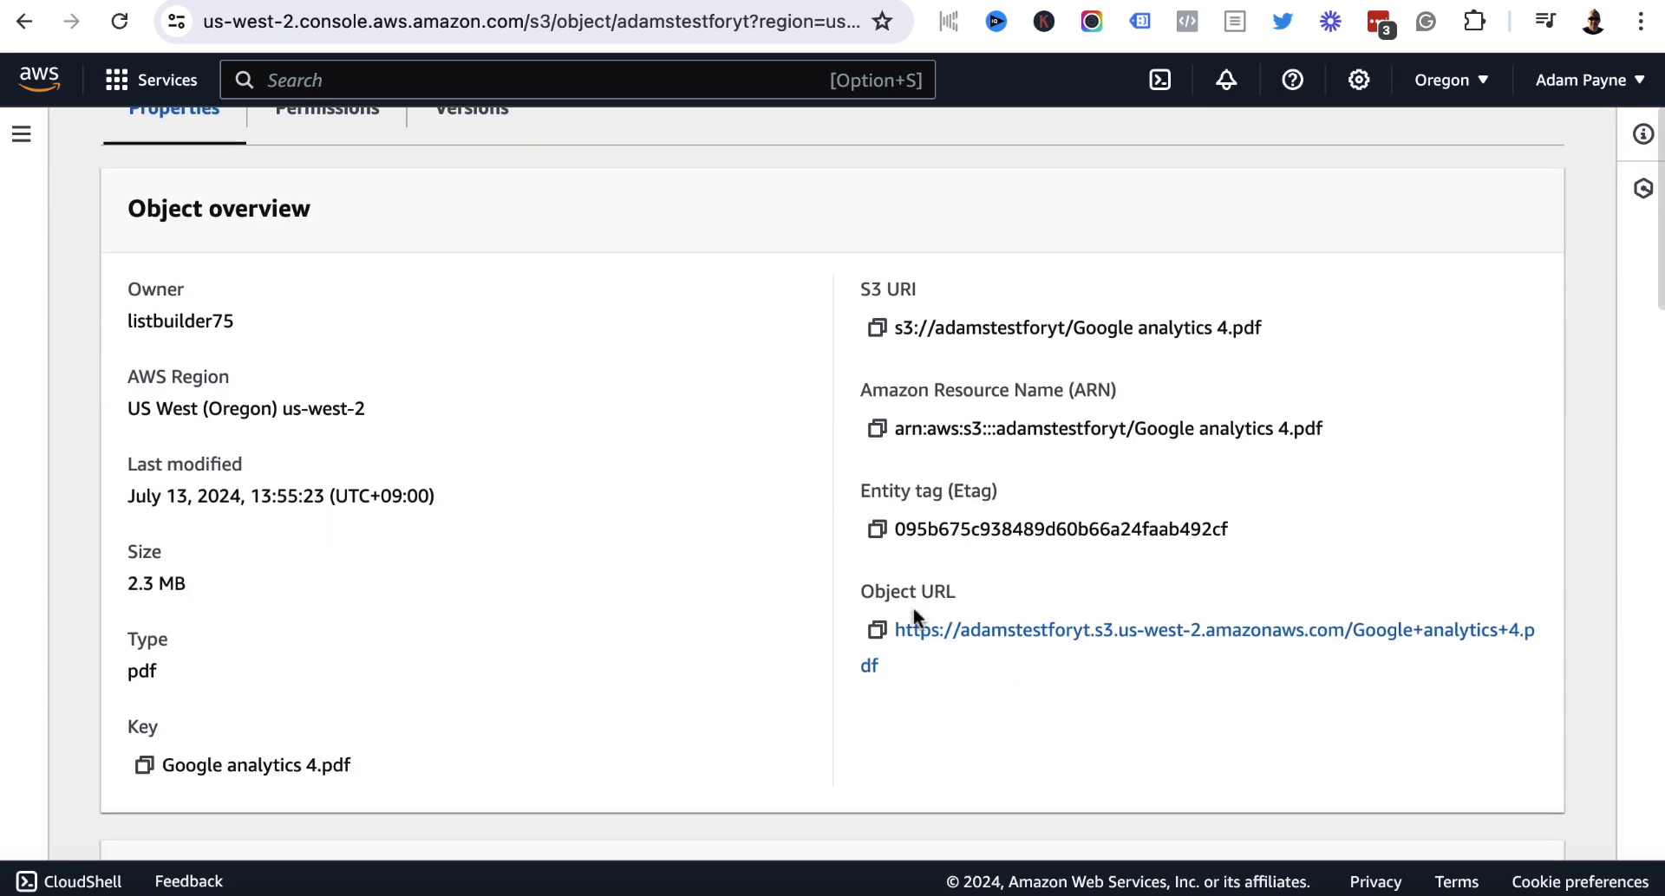
left_click(877, 633)
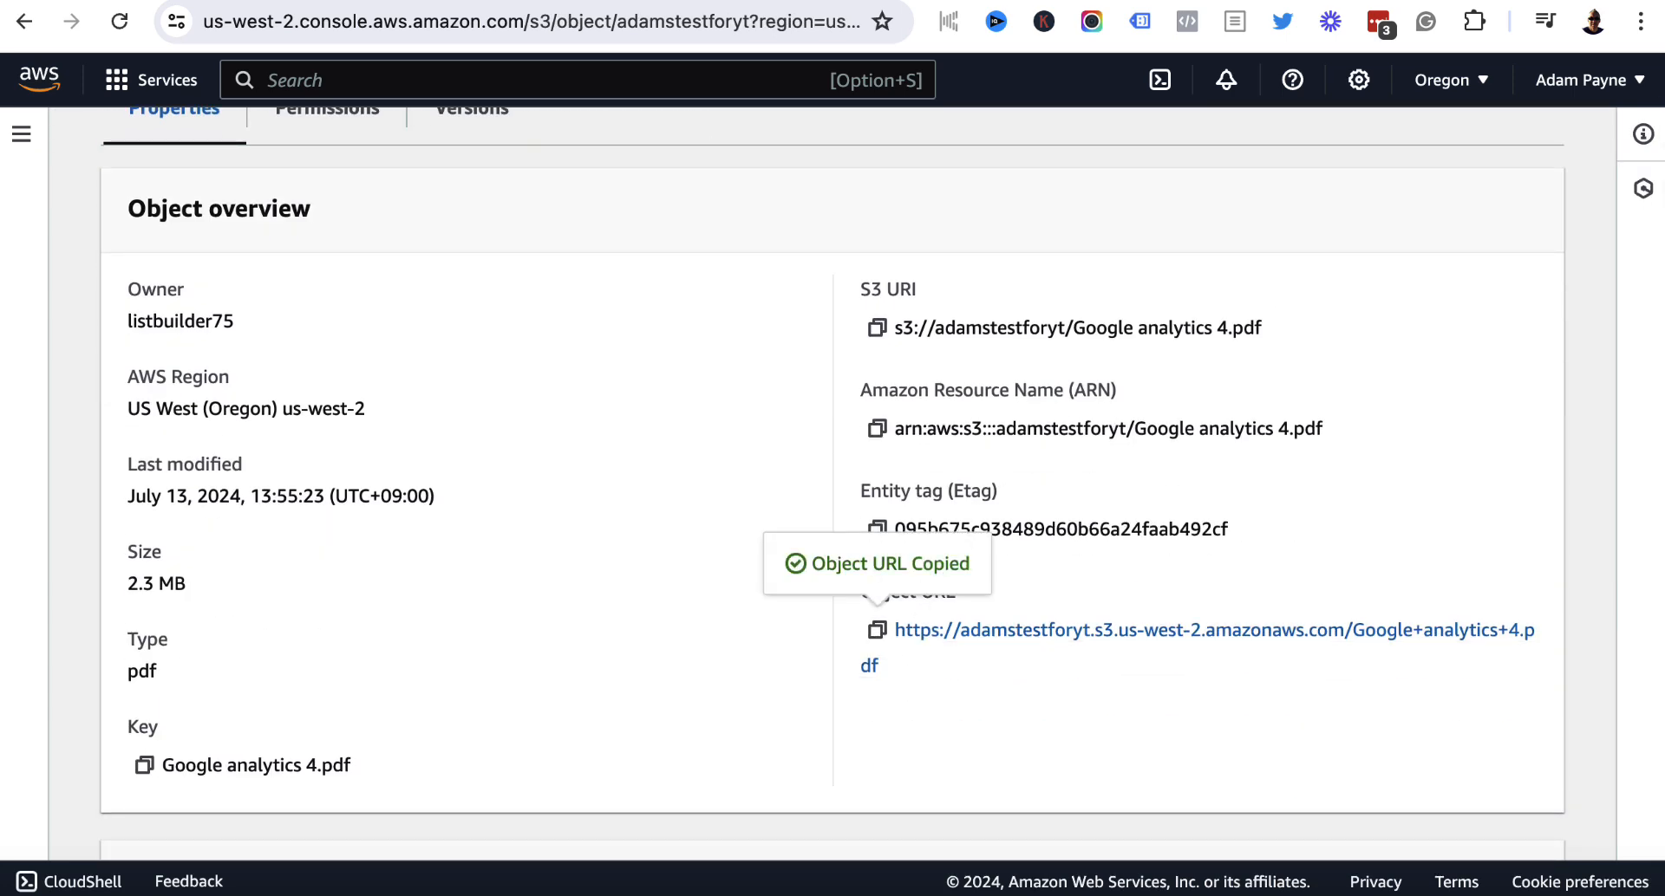
left_click(919, 631)
left_click(690, 28)
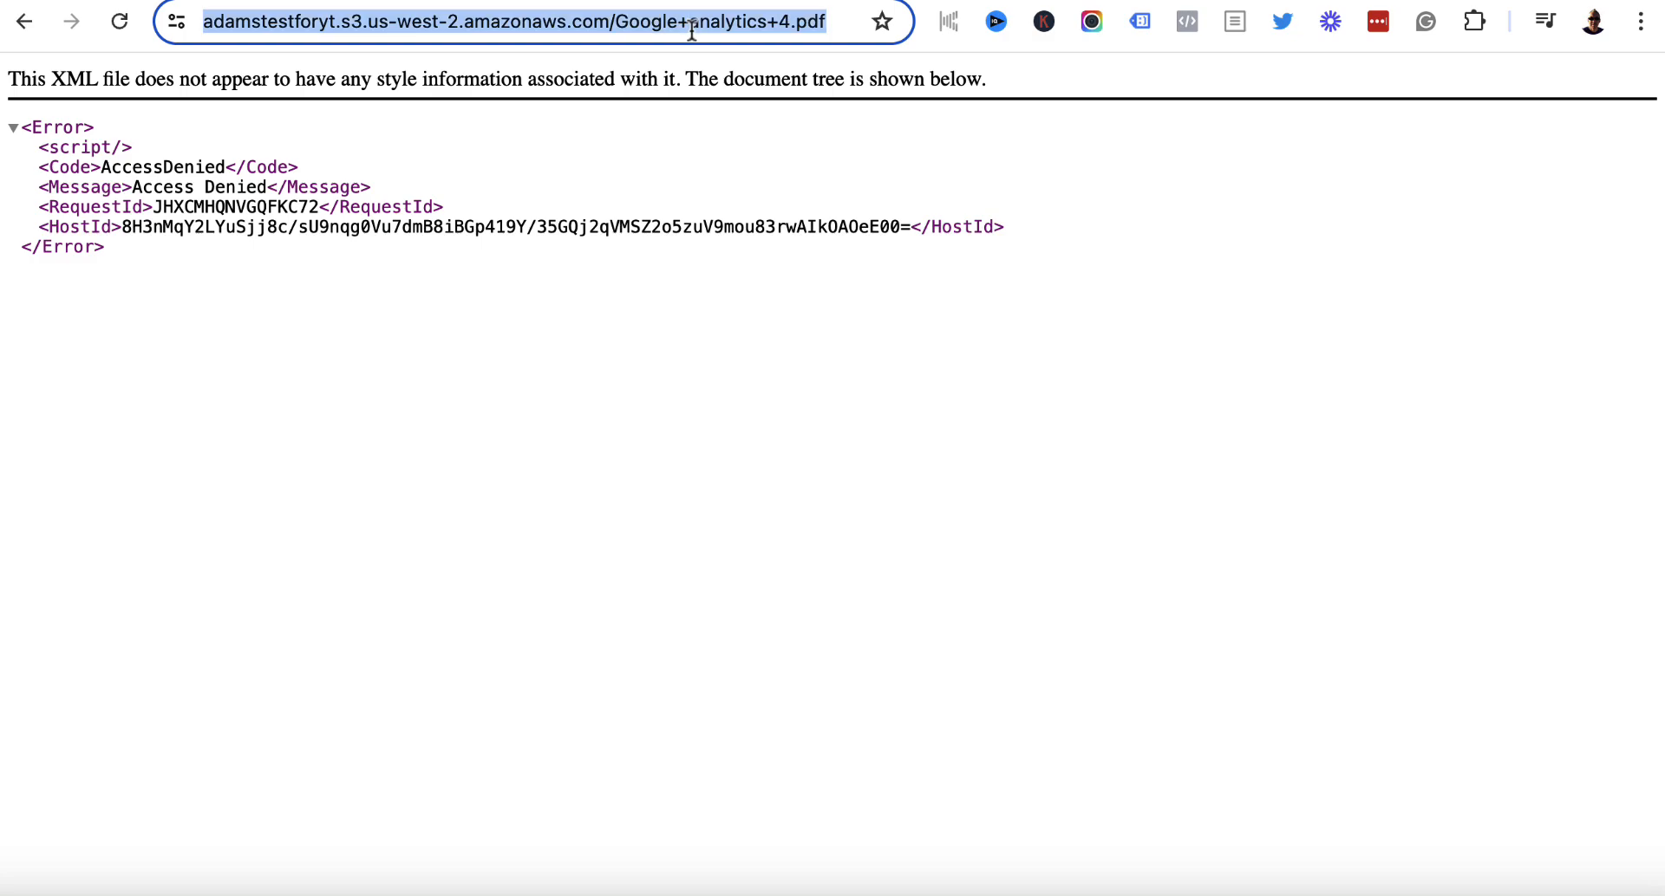
key("Return")
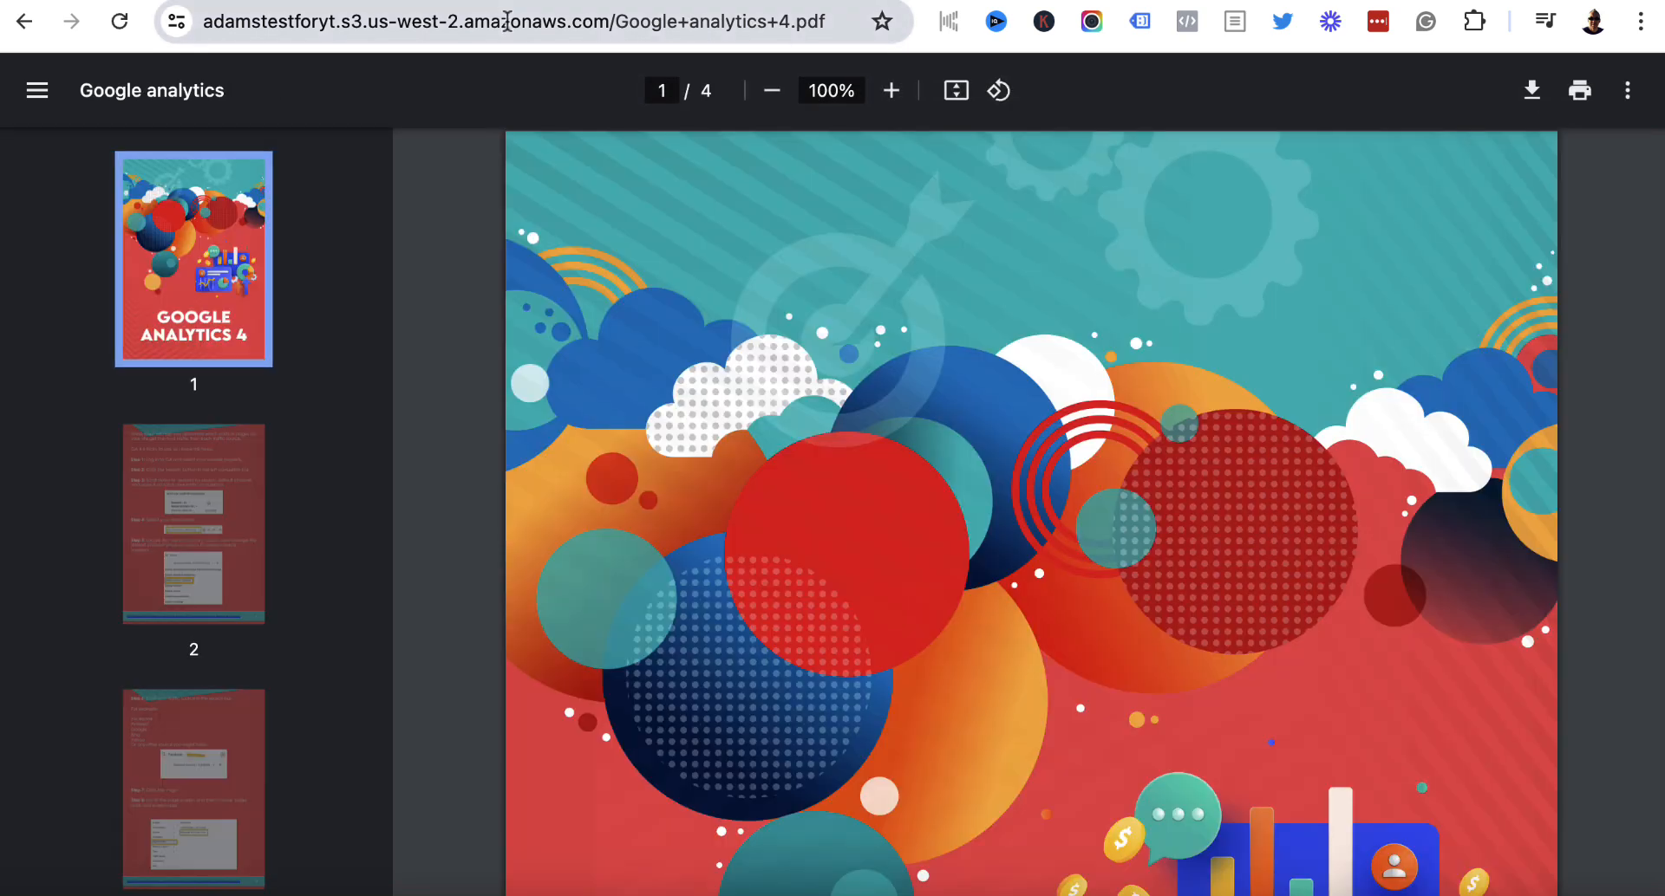
- Look through the first two pages of the opened PDF and select its full web address
scroll(584, 346, "down", 6)
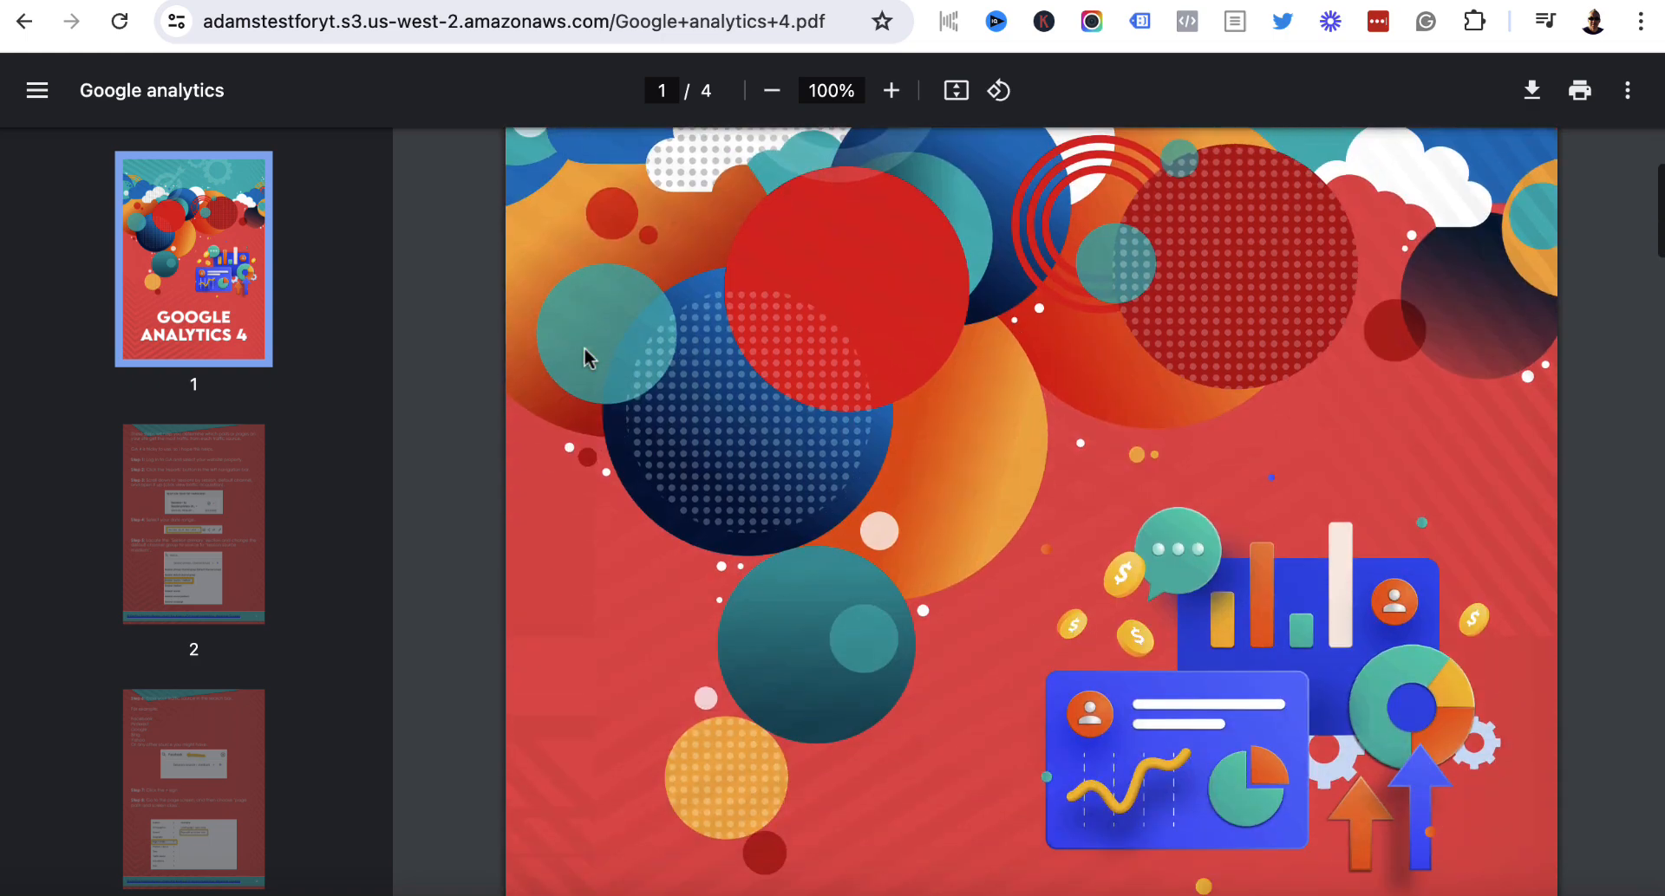
scroll(584, 350, "down", 14)
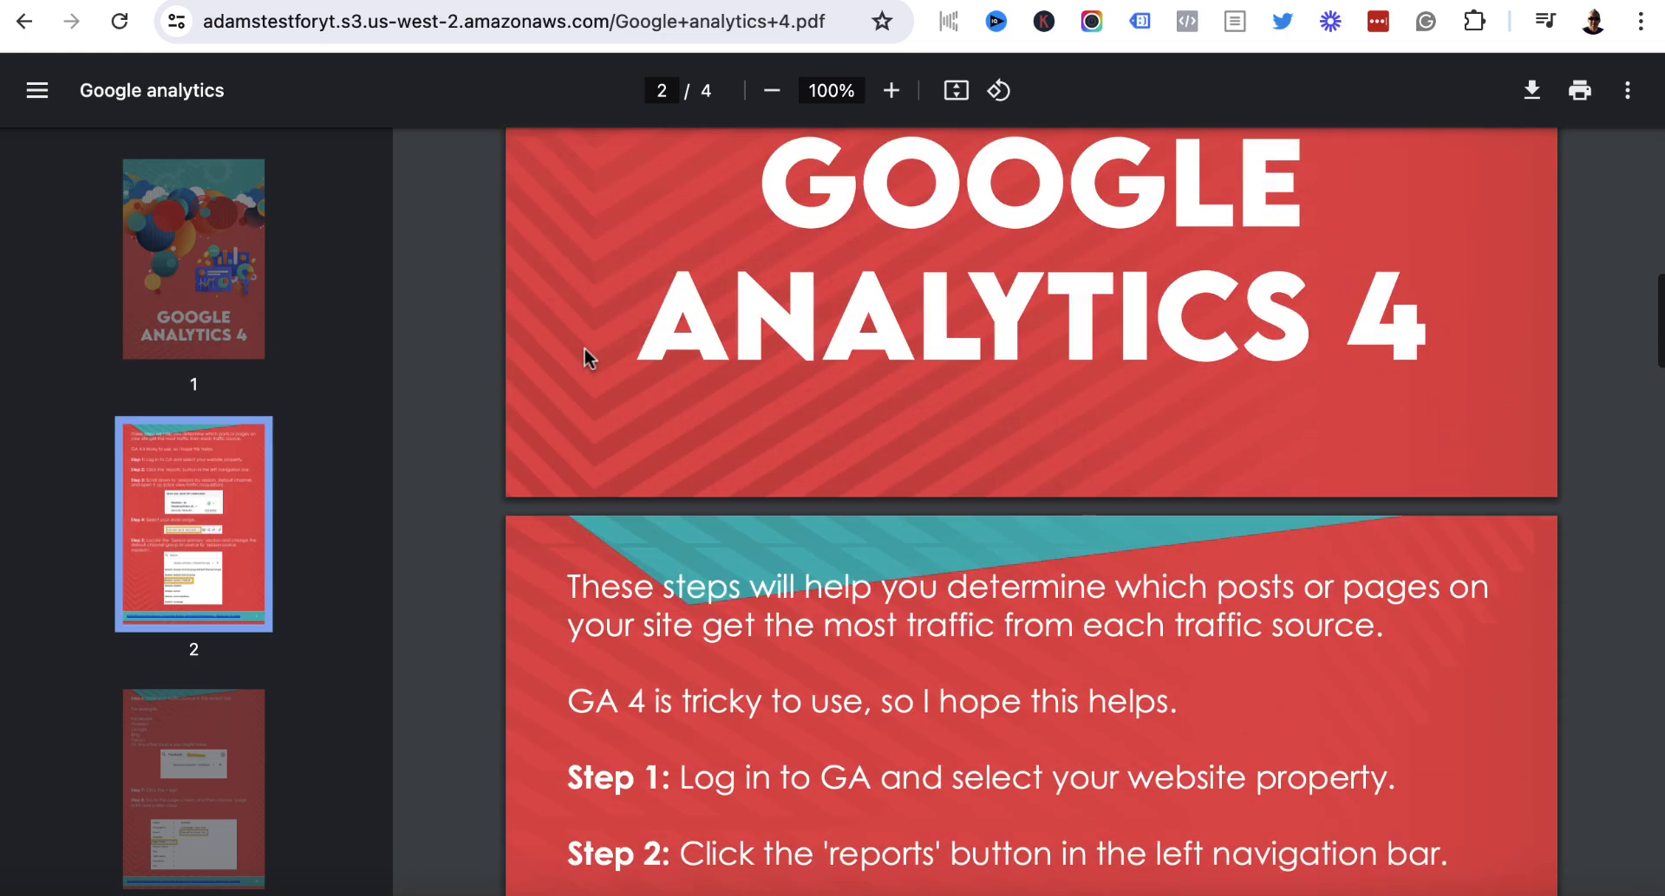
scroll(584, 351, "up", 16)
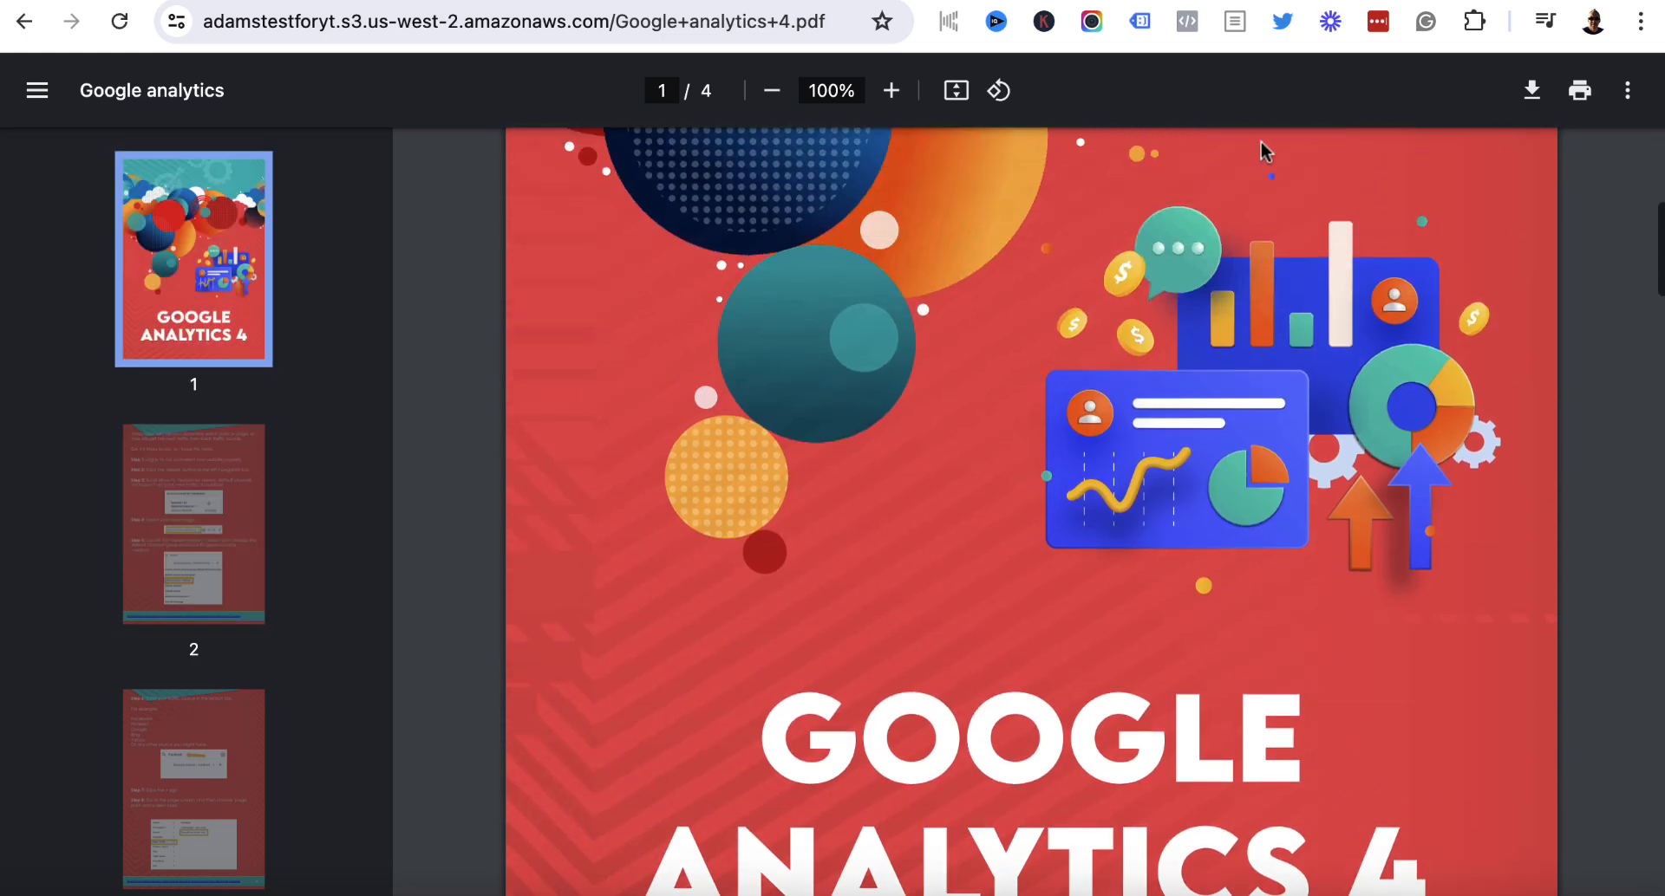
left_click(778, 27)
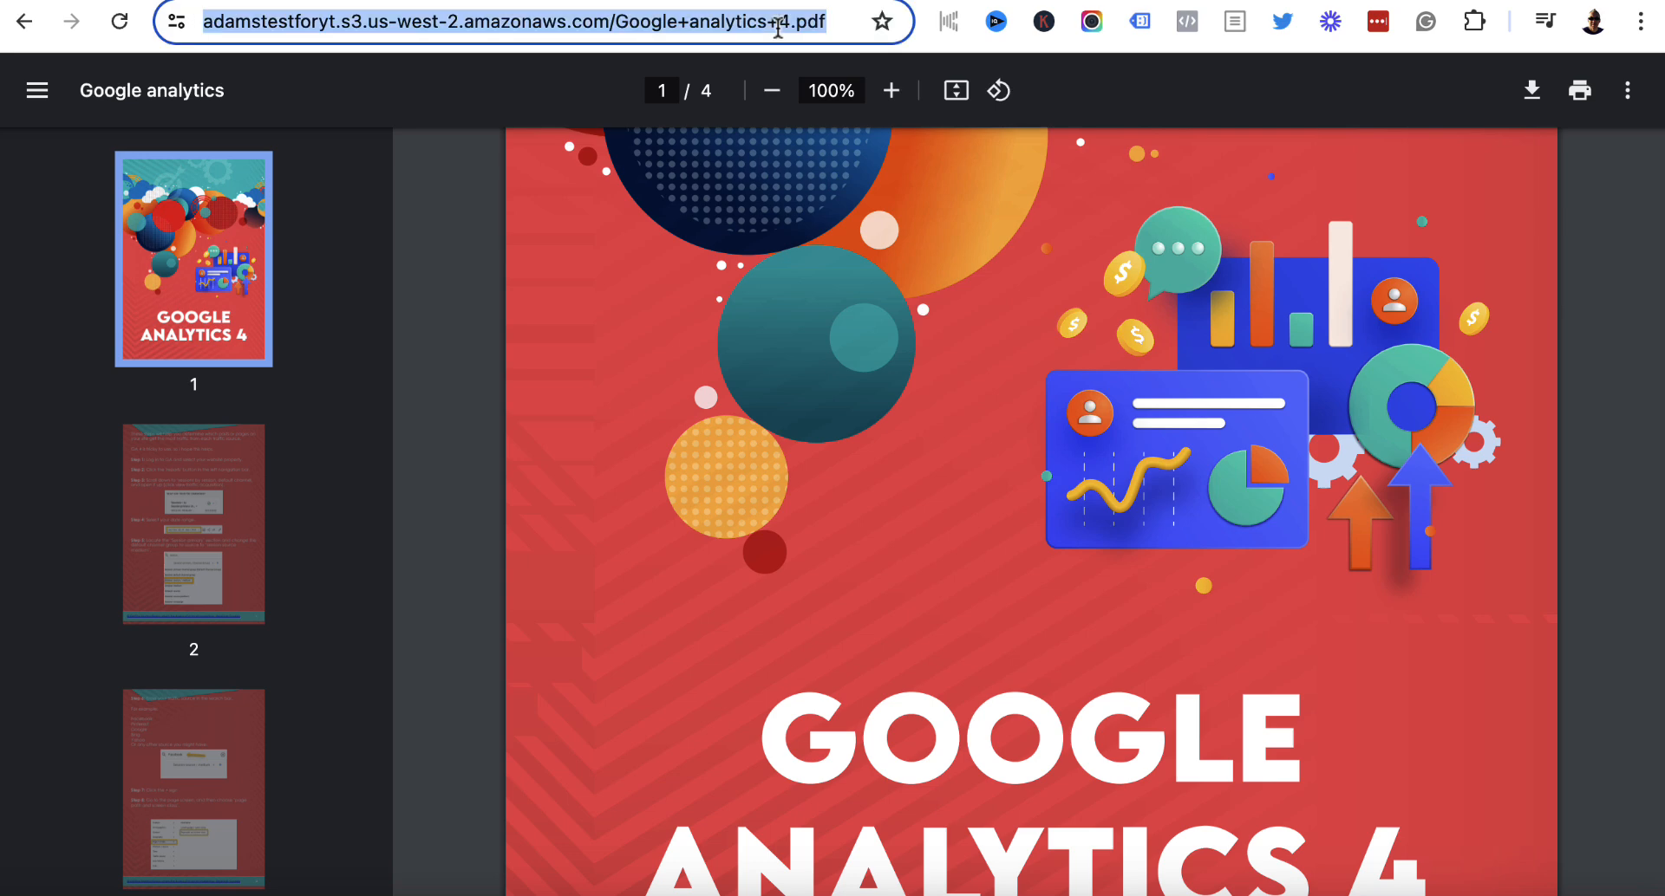